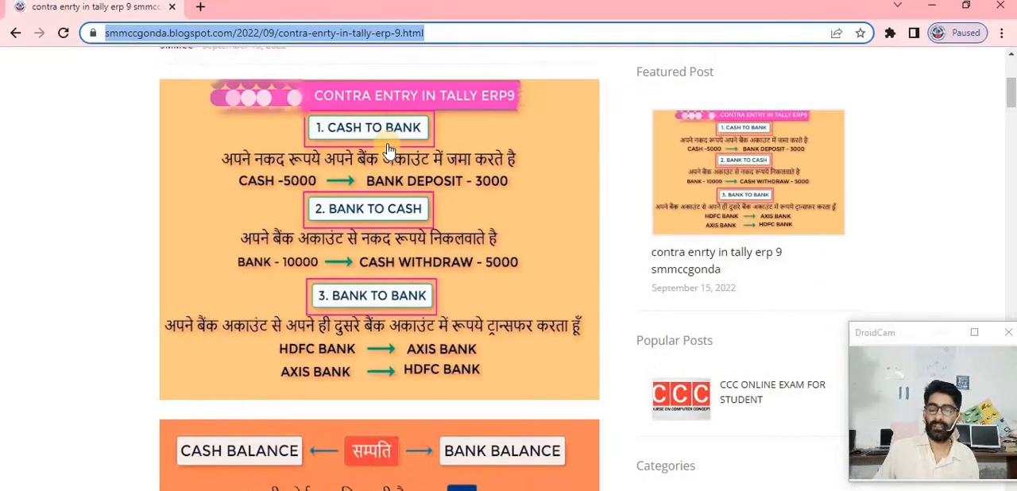
Review the contra entry types, the debit and credit rules and the practice transaction table on the blog page
scroll(365, 167, "down", 2)
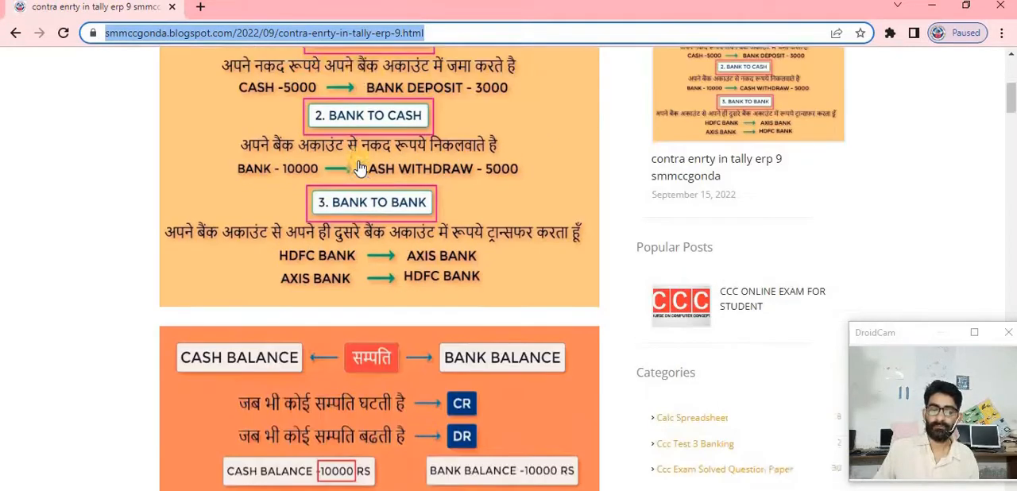
scroll(365, 160, "up", 2)
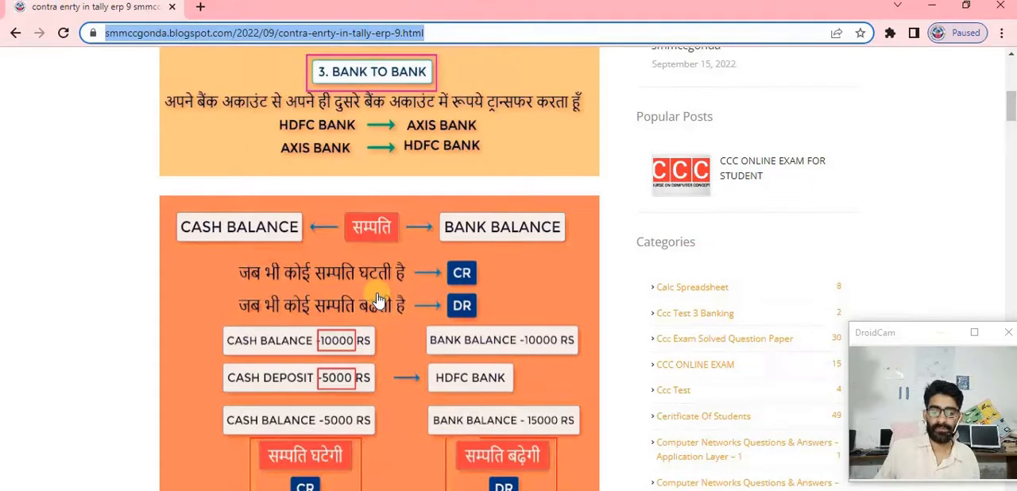
scroll(372, 299, "down", 1)
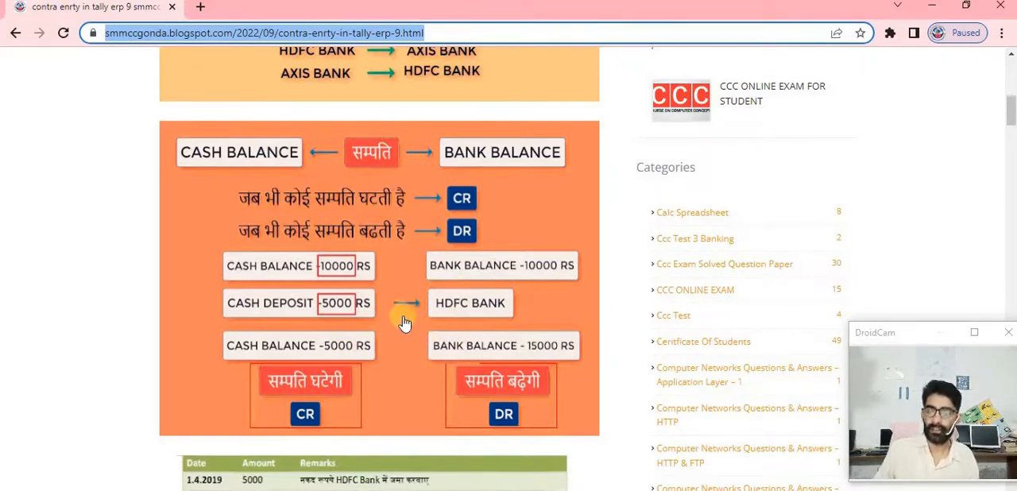
scroll(381, 308, "down", 2)
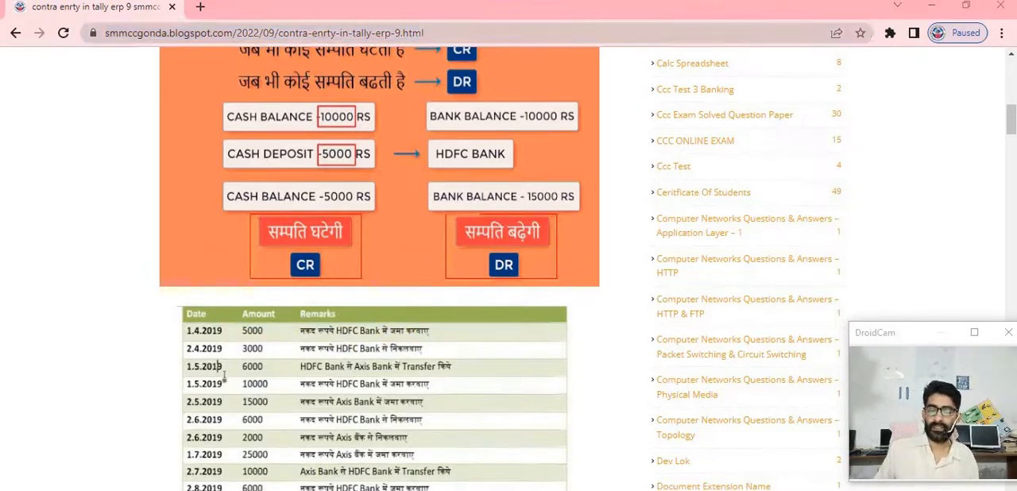
Switch to Tally.ERP 9 and start a new contra voucher in the accounting vouchers
key("alt+Tab")
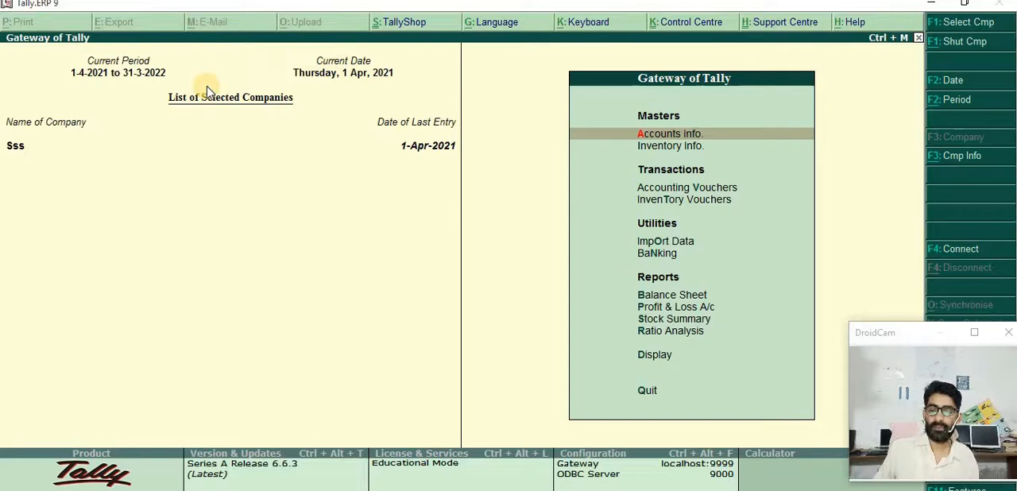
key("Down")
key("Down")
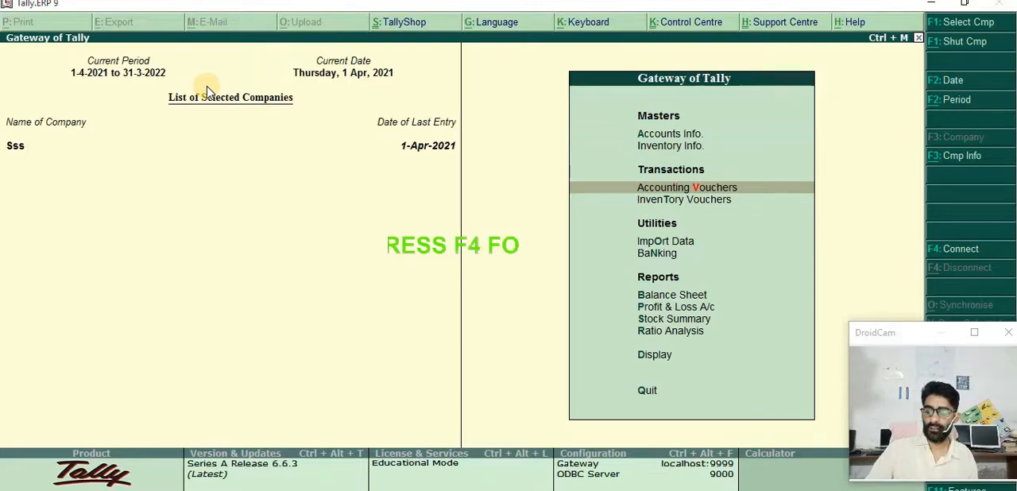
key("Return")
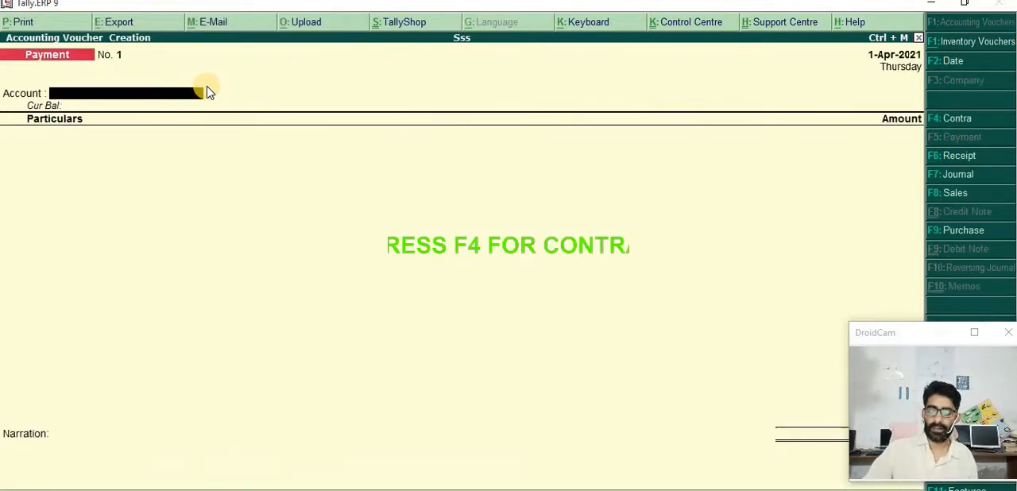
key("F4")
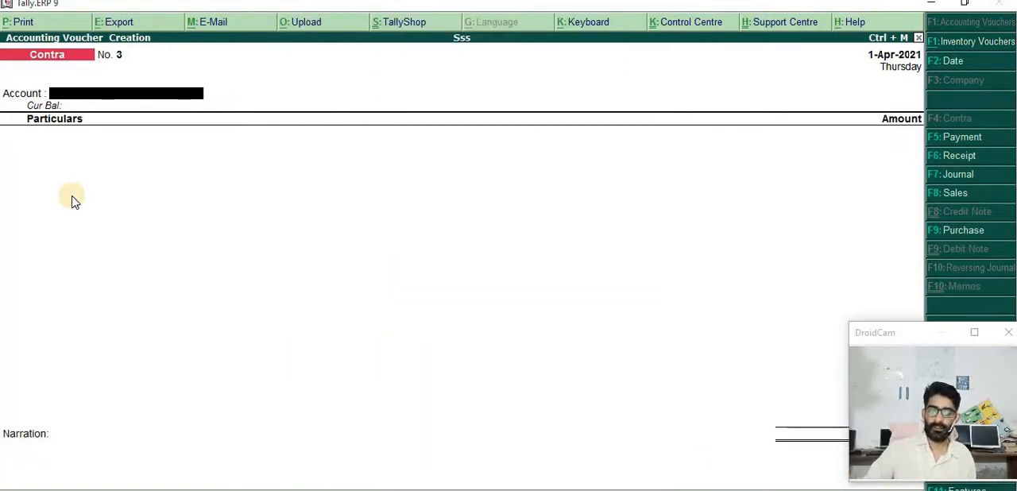
Set Hdfc Bank as the account receiving the money in the contra voucher
key("space")
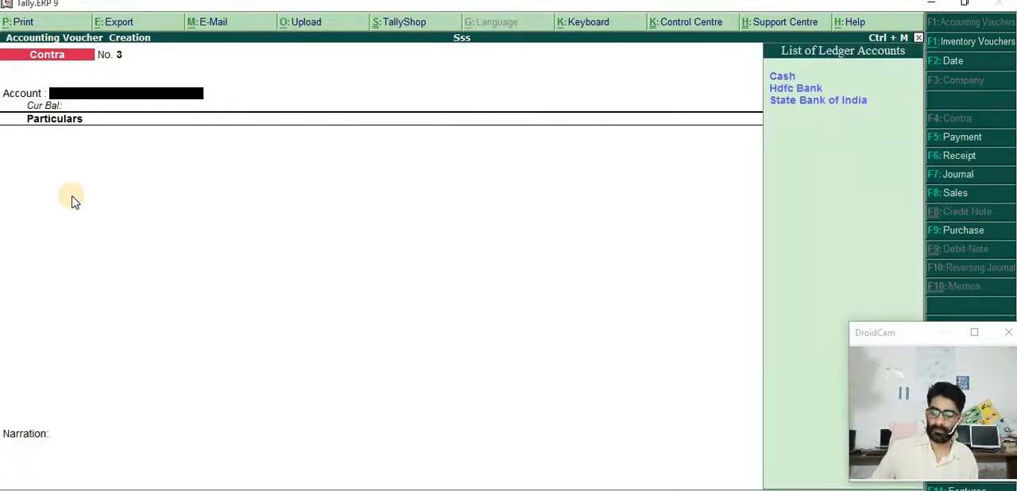
key("Down")
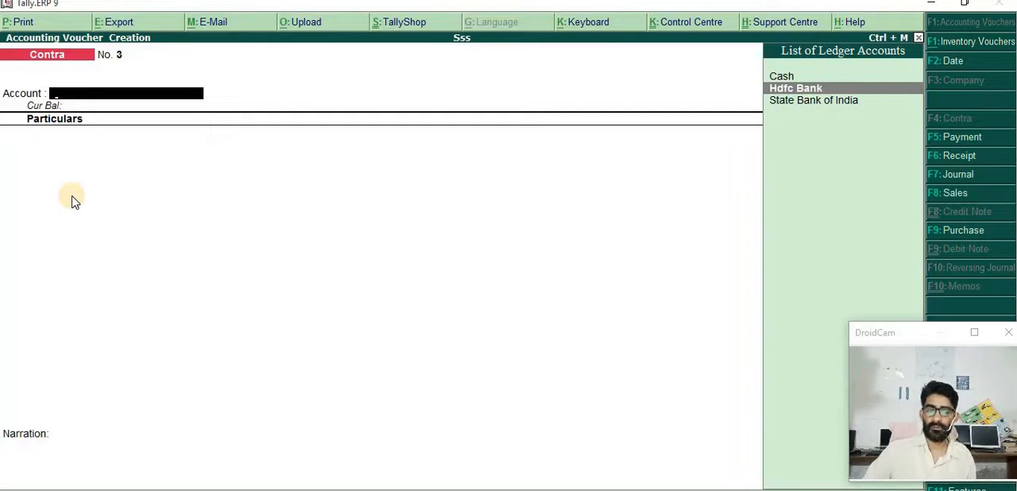
key("Return")
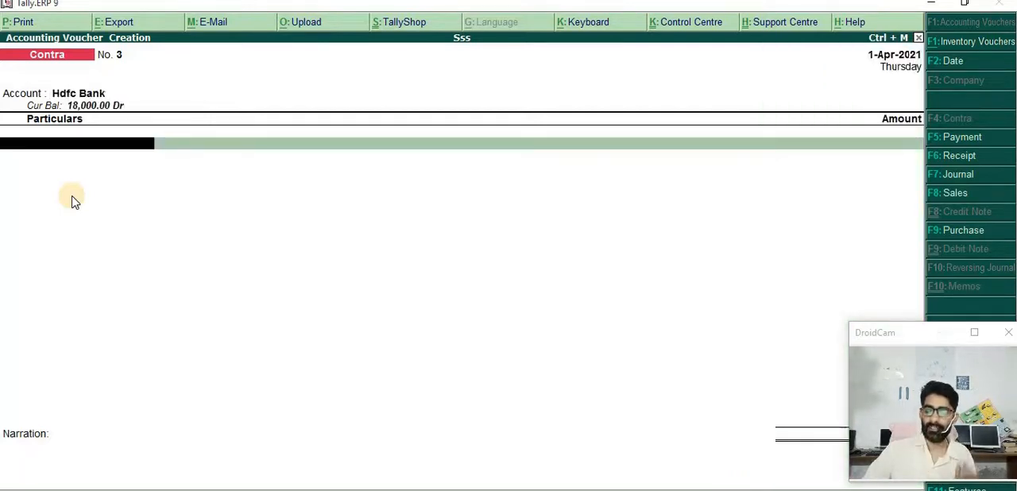
Add Cash as the particulars ledger of the voucher with an amount of 5000
key("space")
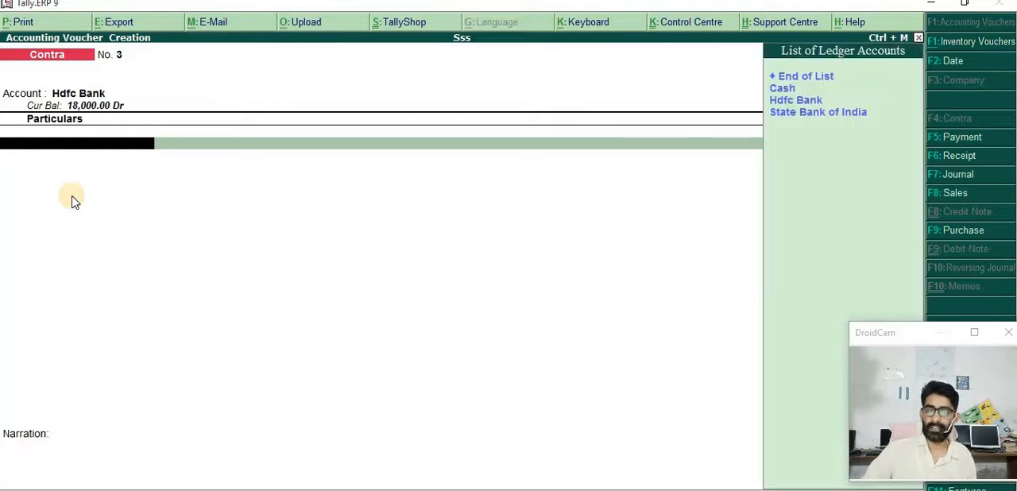
key("Down")
key("Down")
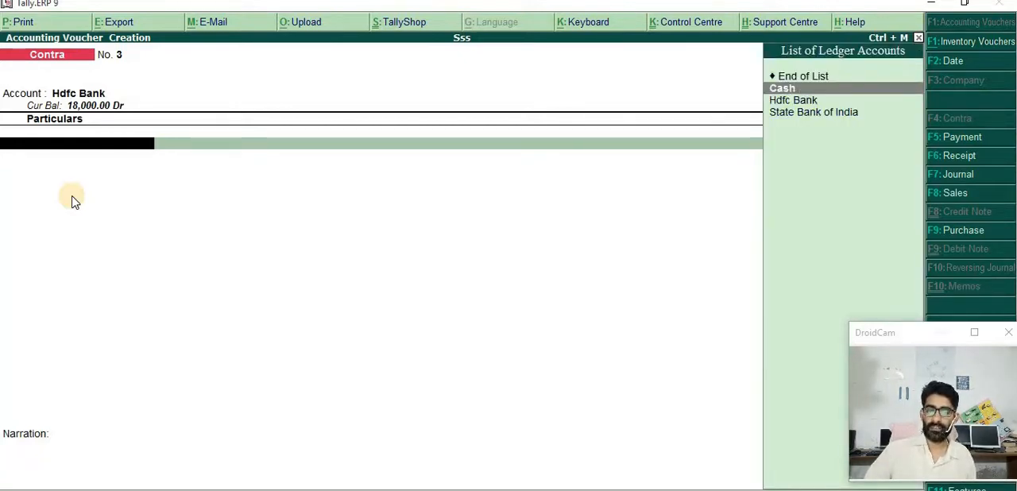
key("Return")
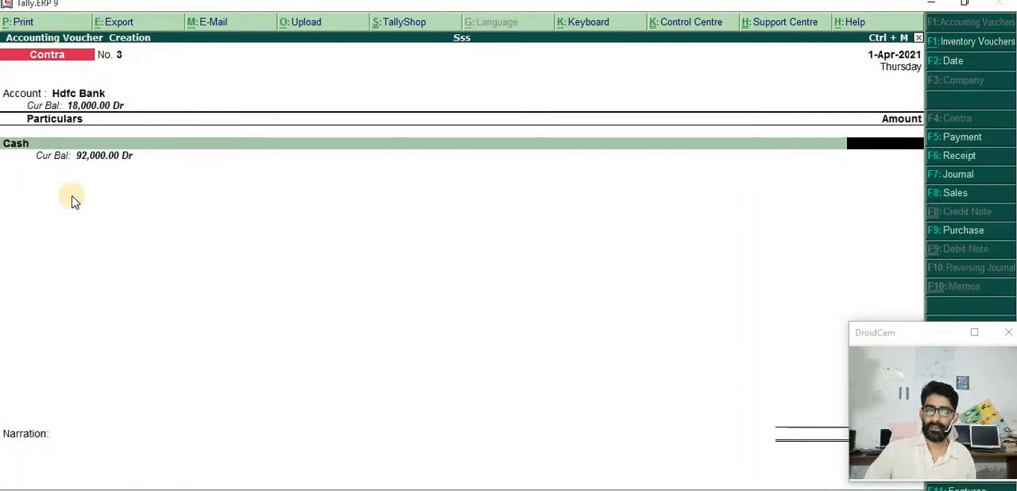
type("5")
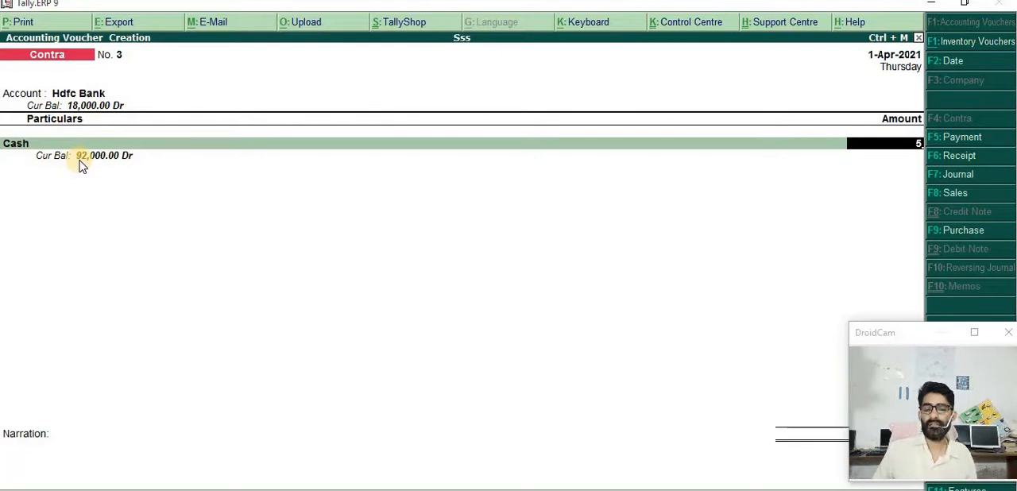
type("000")
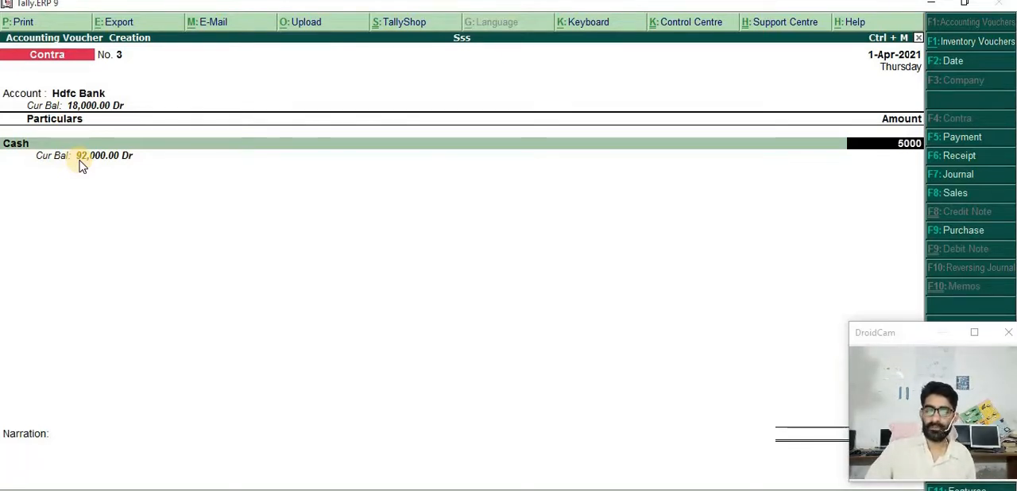
key("Return")
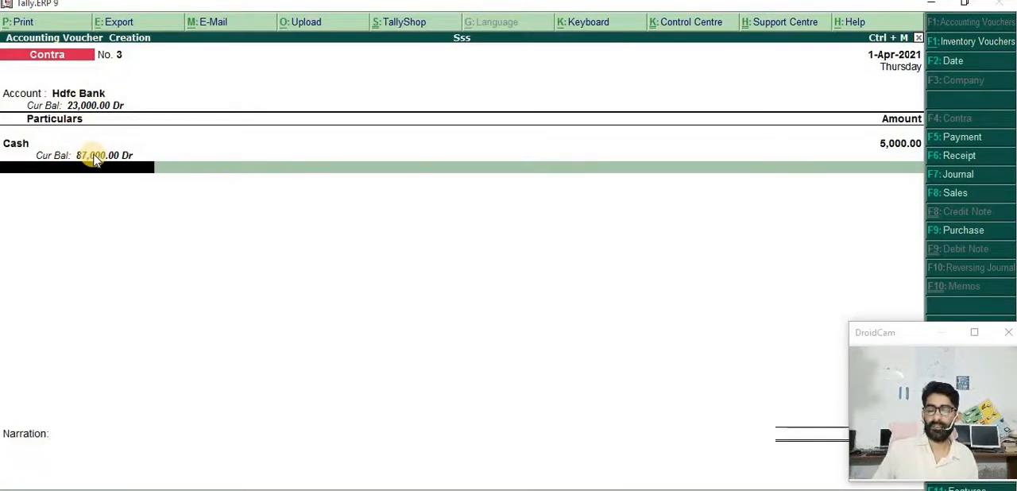
Finish the particulars and record the Hdfc Bank cash denominations as 2 notes of 2000 and 2 notes of 500
key("Return")
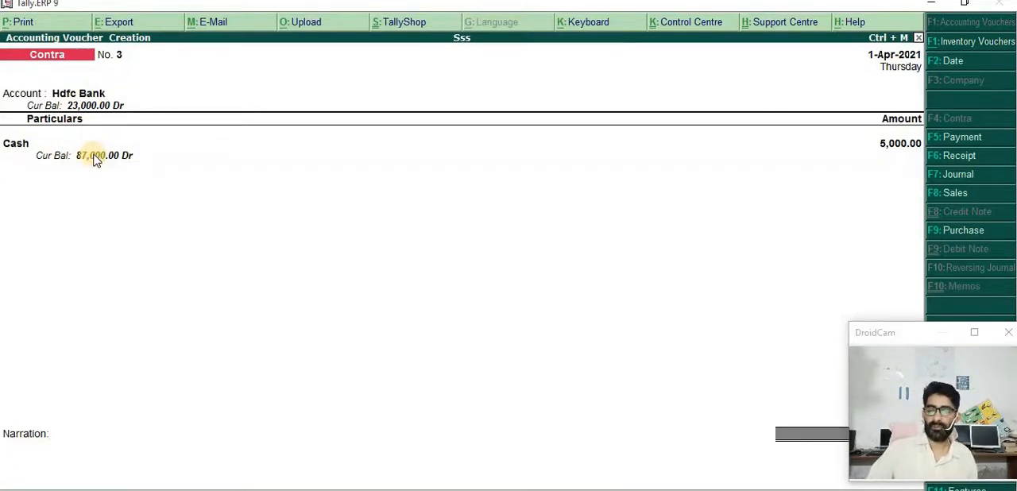
key("Return")
key("Return")
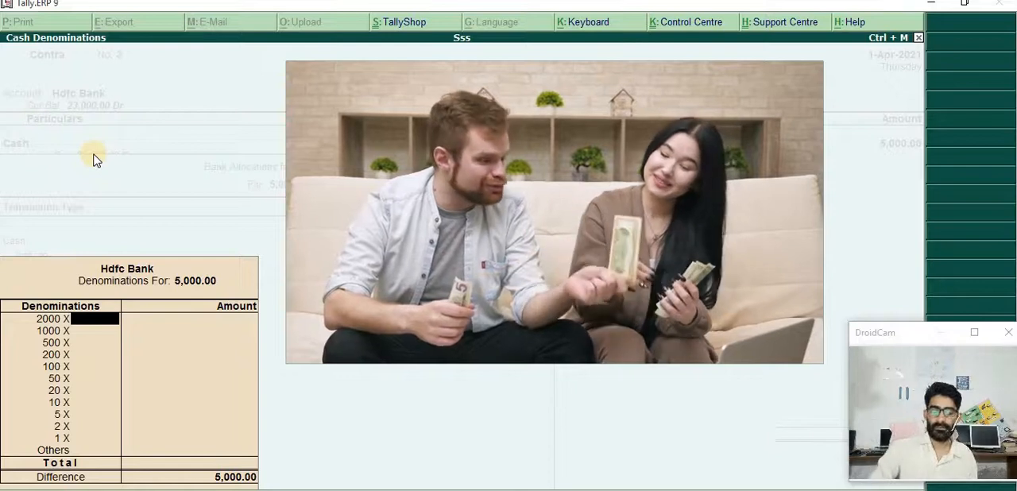
type("2")
key("Return")
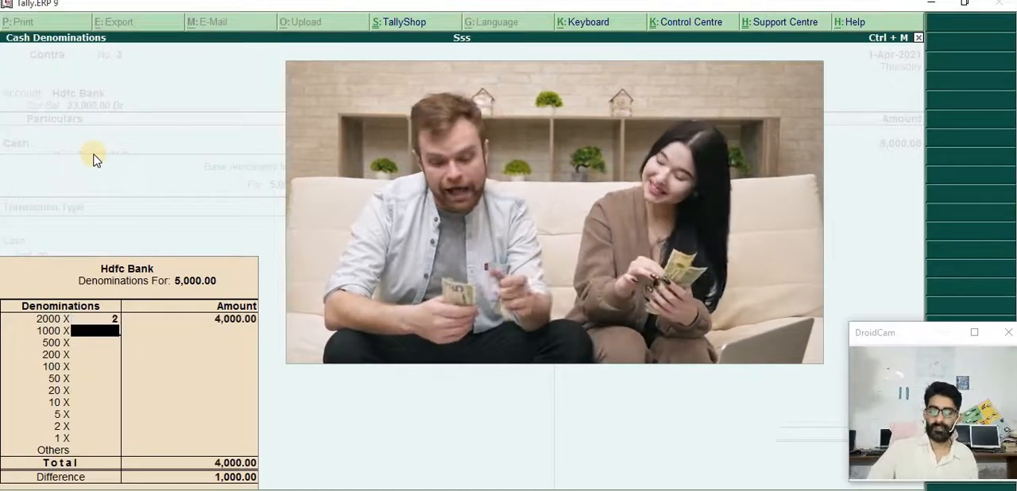
key("Return")
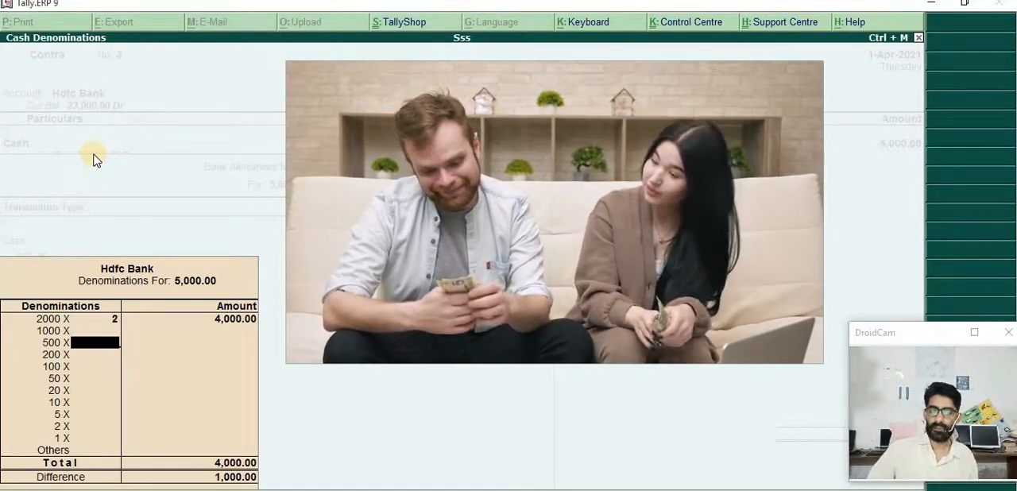
type("2")
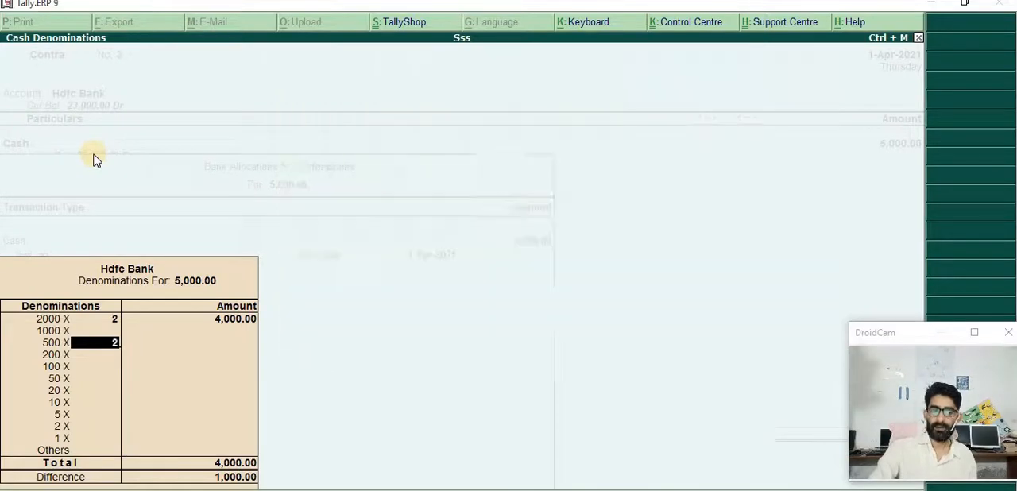
key("Return")
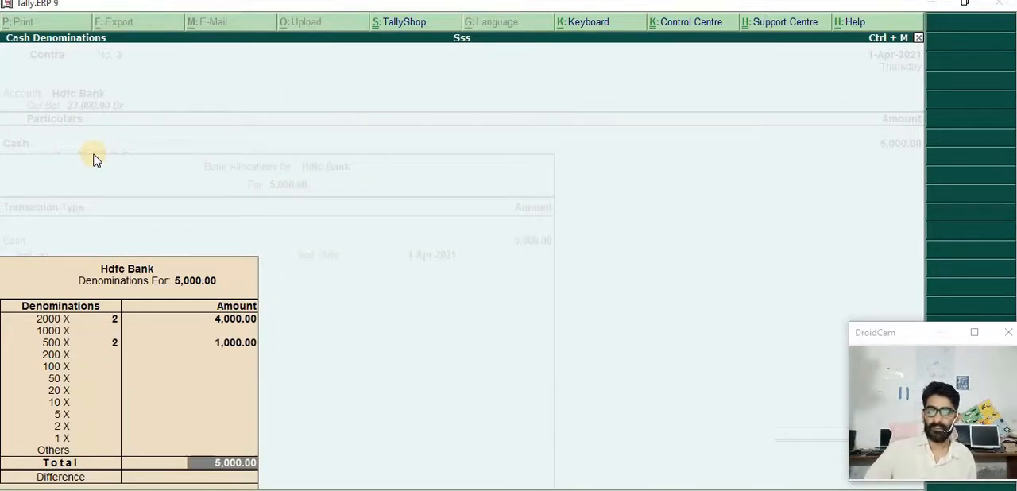
key("Return")
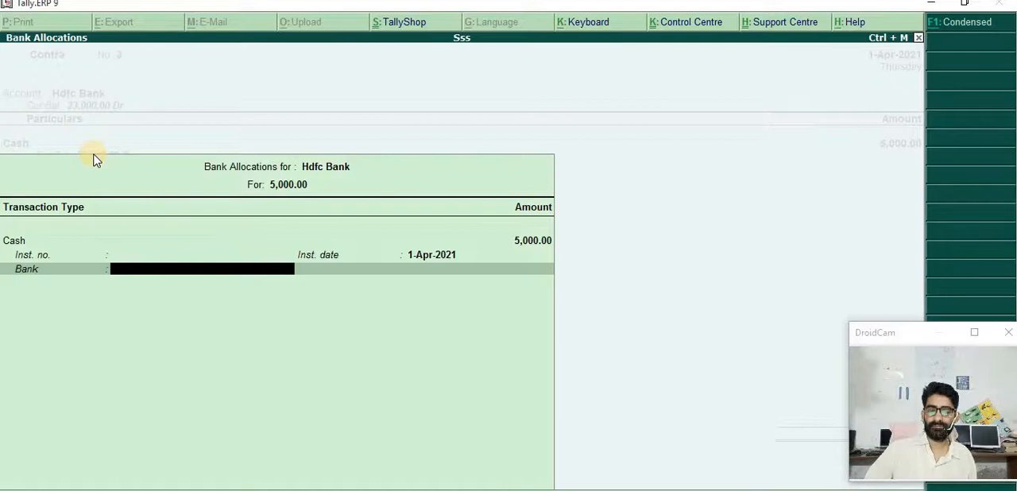
Accept the bank allocation without bank details, leave the narration empty and save the cash deposit voucher
key("Return")
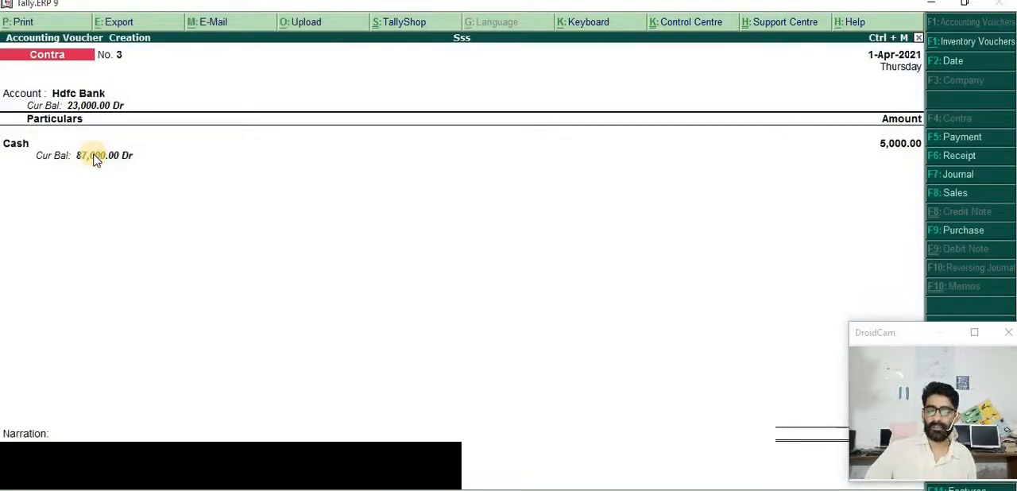
key("Return")
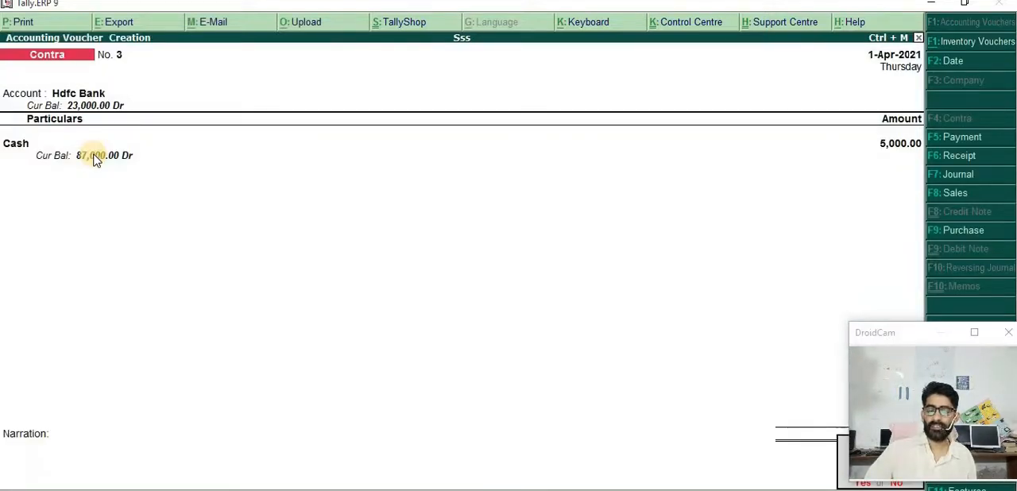
left_click(93, 154)
key("Return")
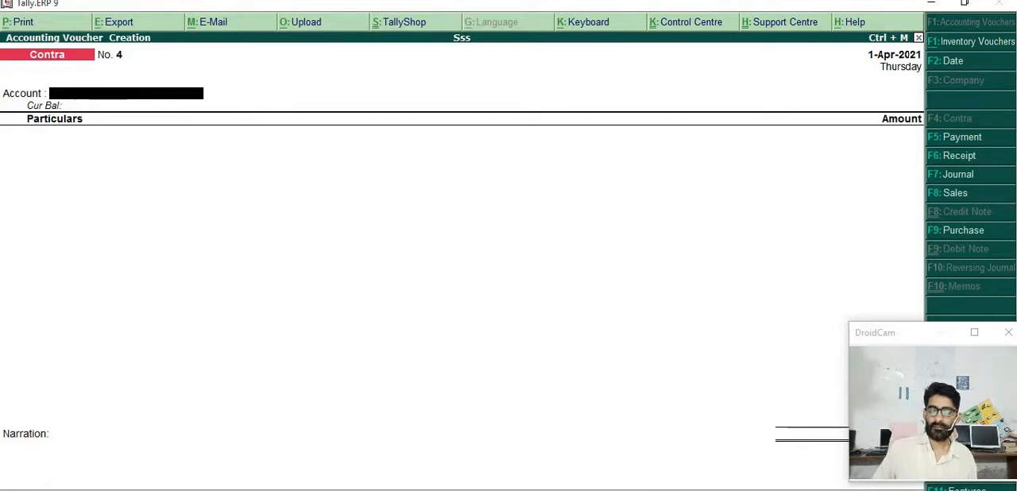
Check the blog's transaction table, and in Tally.ERP 9 fill the new contra voucher with account Cash and Hdfc Bank for 5000
left_click(567, 490)
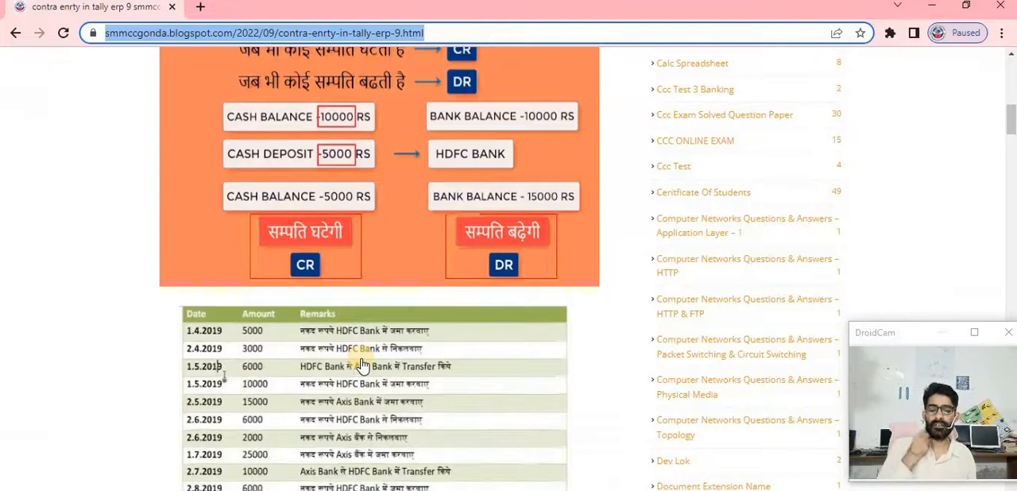
key("alt+Tab")
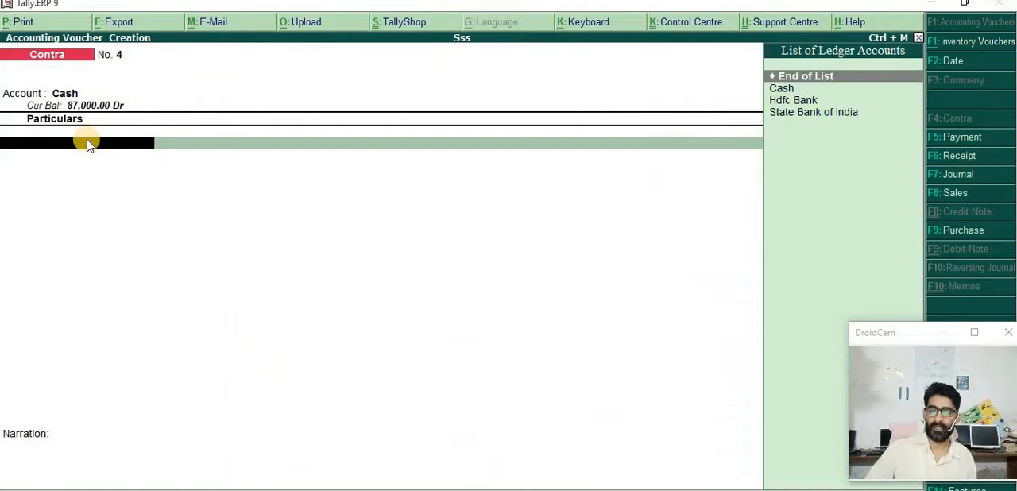
key("Down")
key("Down")
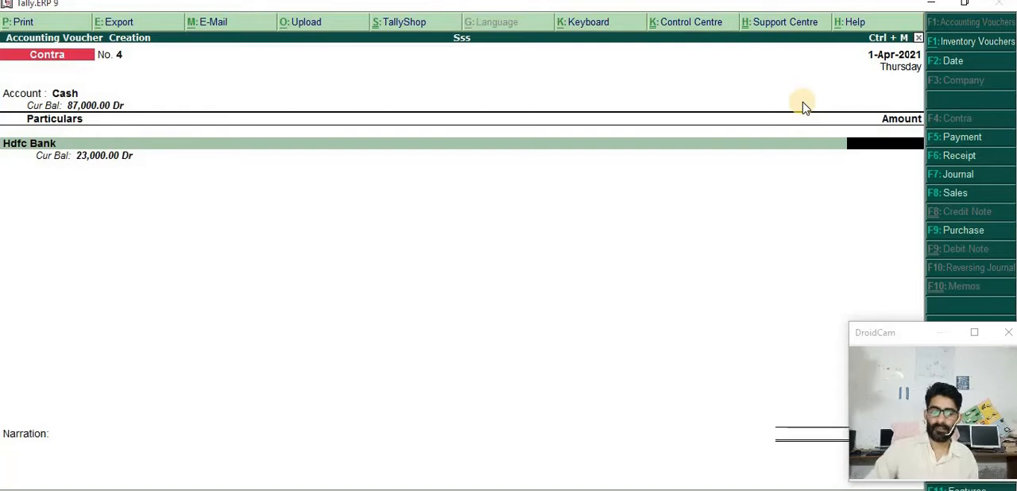
type("5")
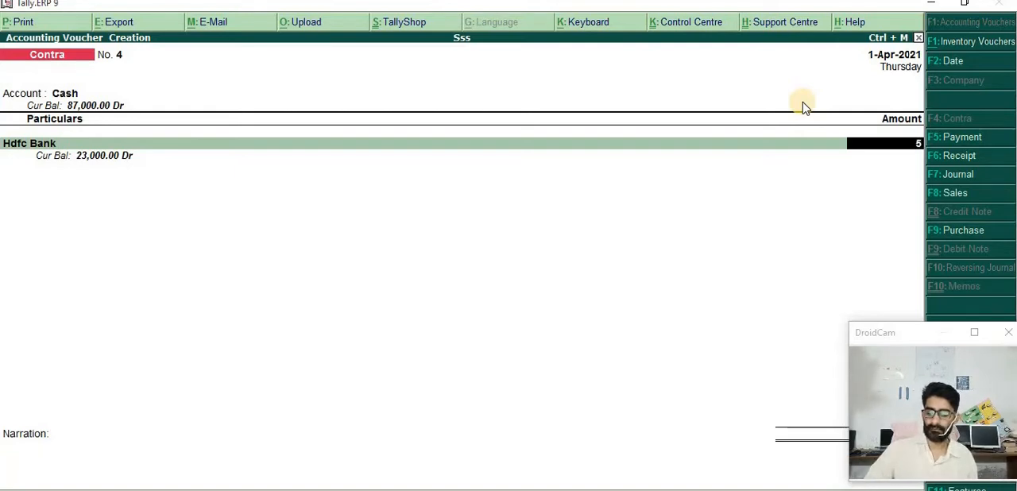
type("000")
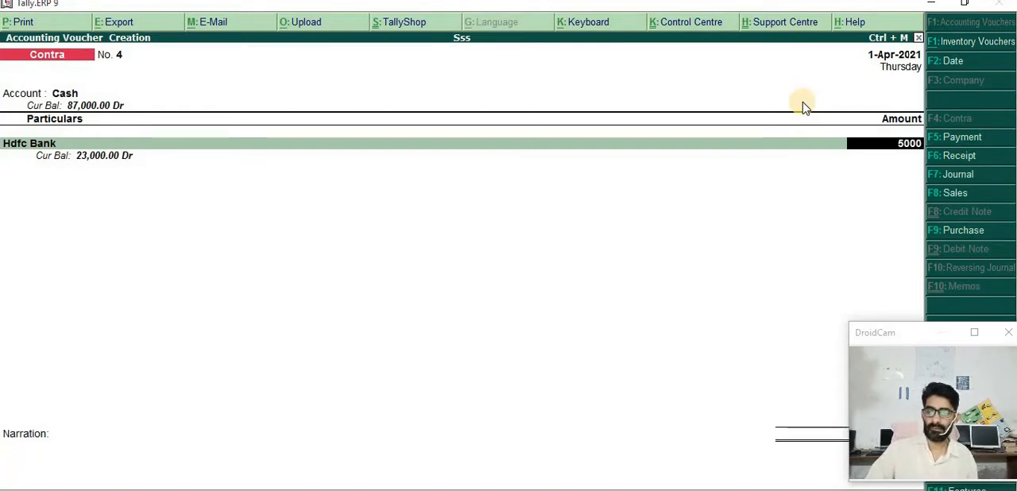
key("Return")
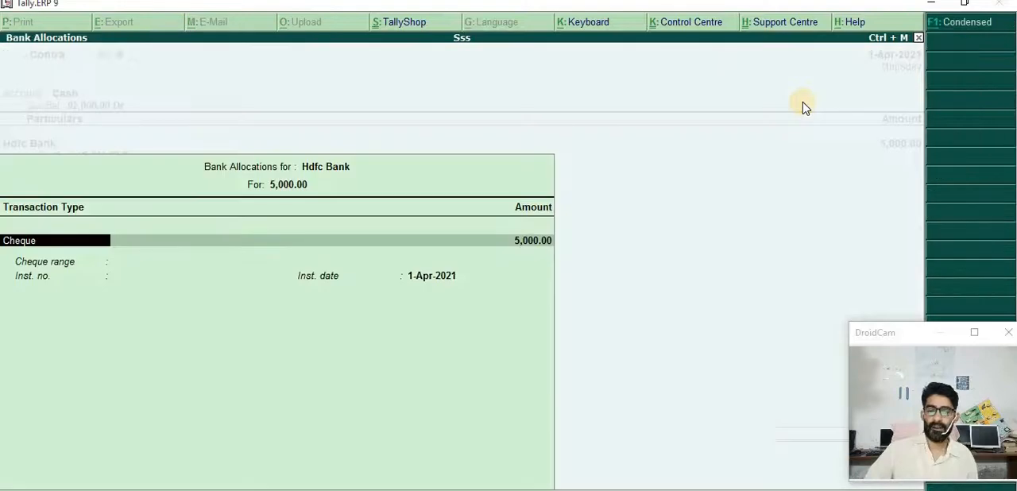
Accept the Hdfc Bank allocation as a Cheque transaction of 5,000 without cheque range or instrument number
key("Return")
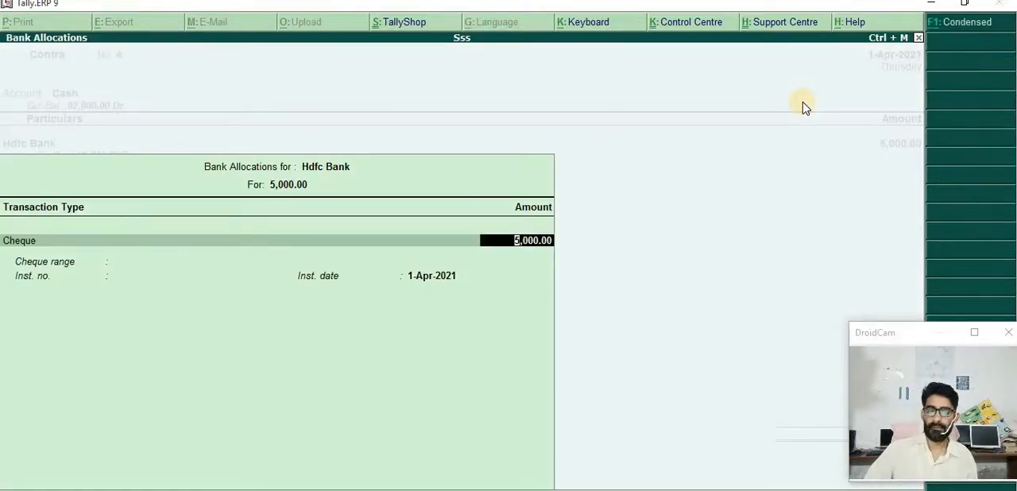
key("Return")
key("Return")
key("Return")
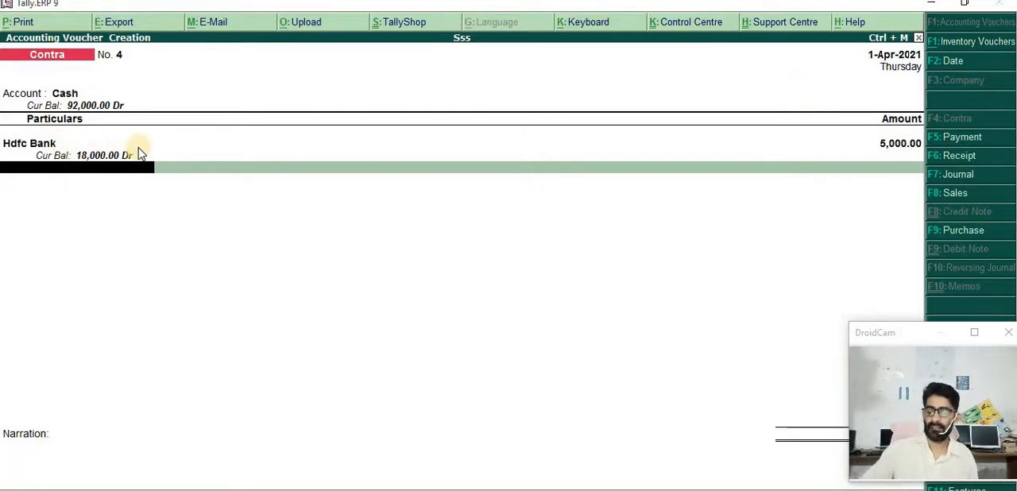
Finish the particulars and save the cash withdrawal voucher without a narration
key("Return")
key("Return")
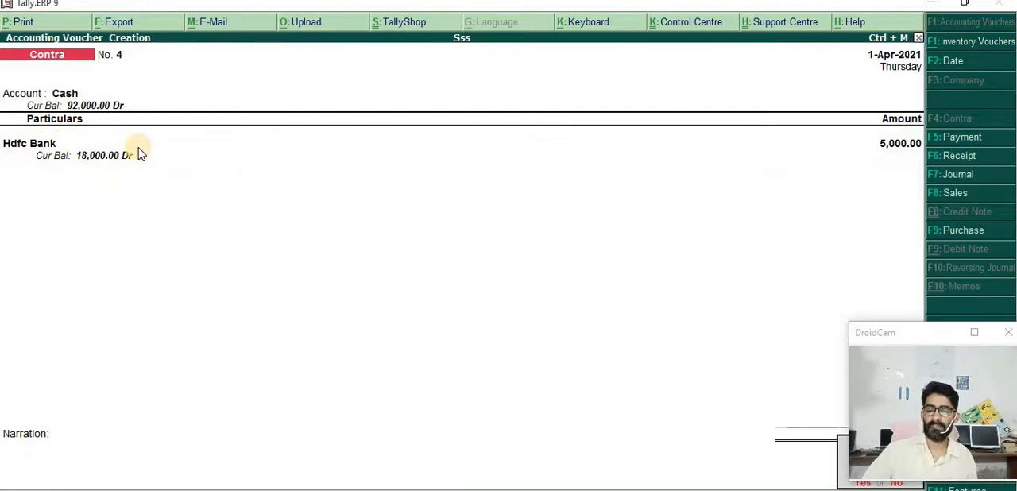
key("Return")
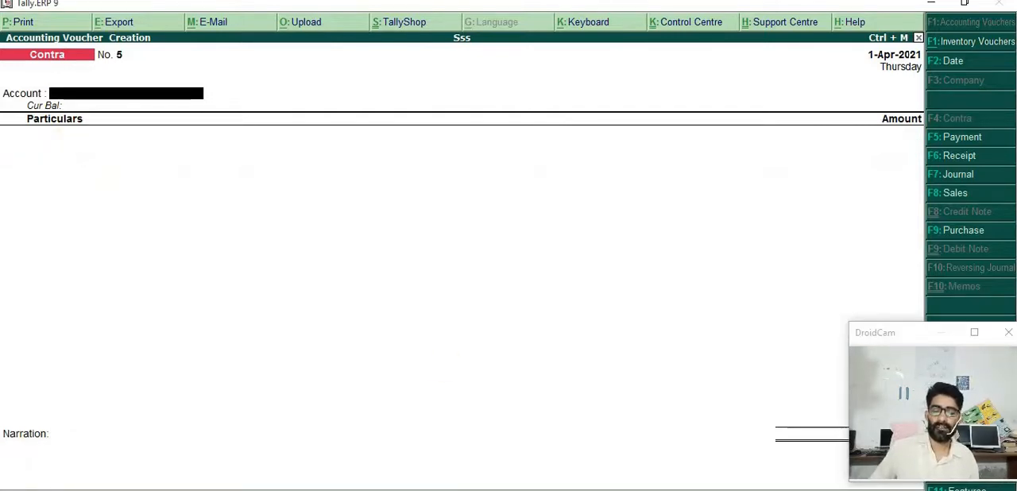
Check the blog's transaction table, and in Tally.ERP 9 choose State Bank of India as the new contra voucher's account and Hdfc Bank under particulars
key("alt+Tab")
scroll(379, 397, "down", 1)
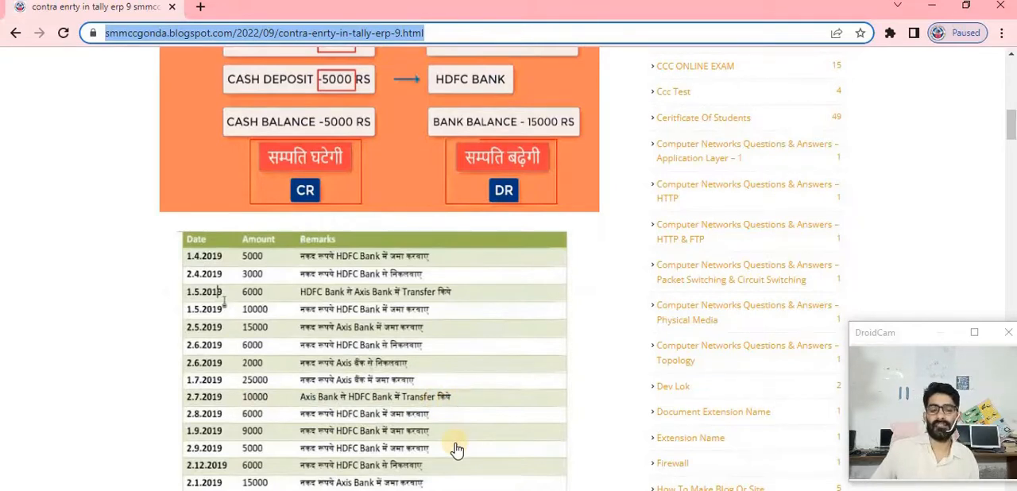
left_click(603, 489)
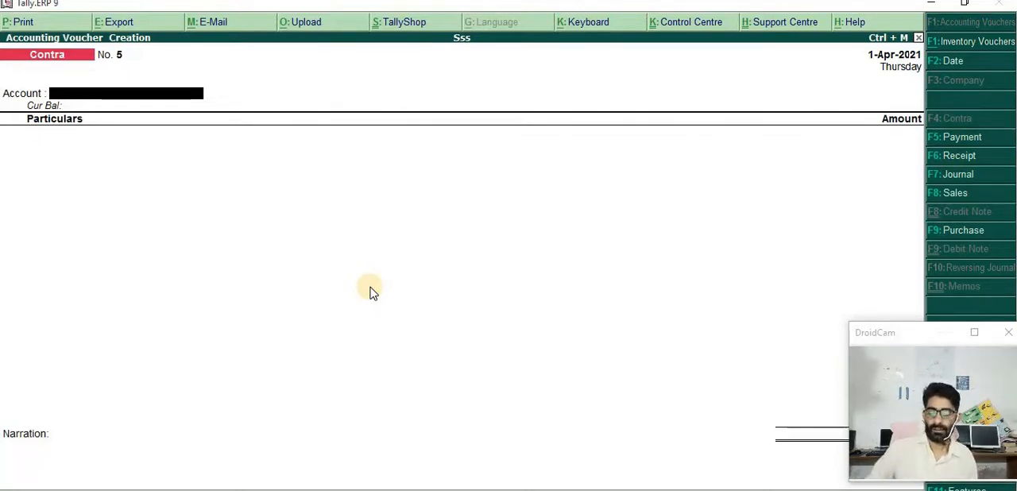
key("space")
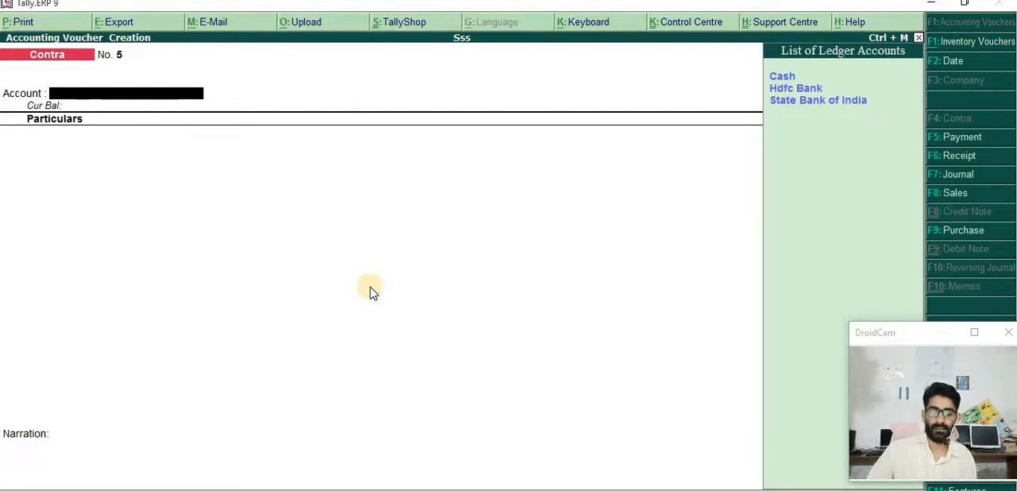
type("h")
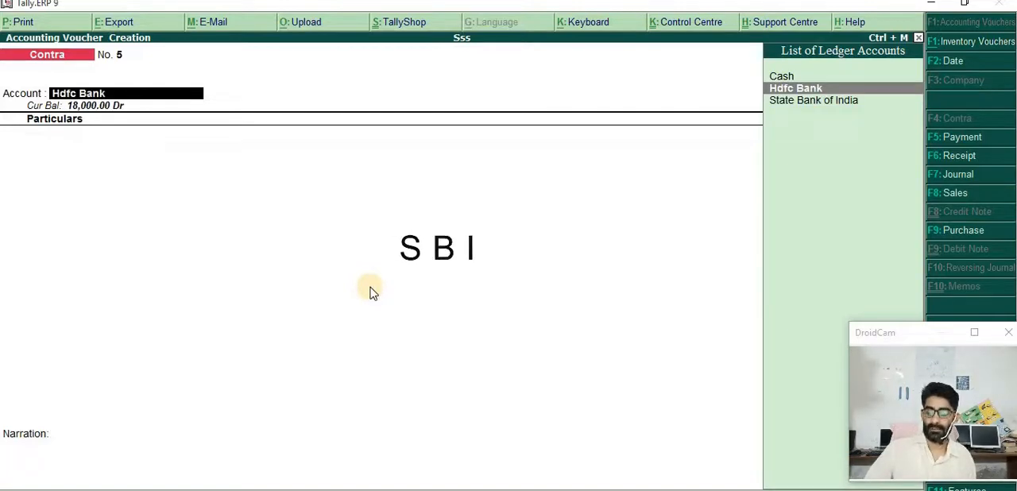
key("Down")
key("Return")
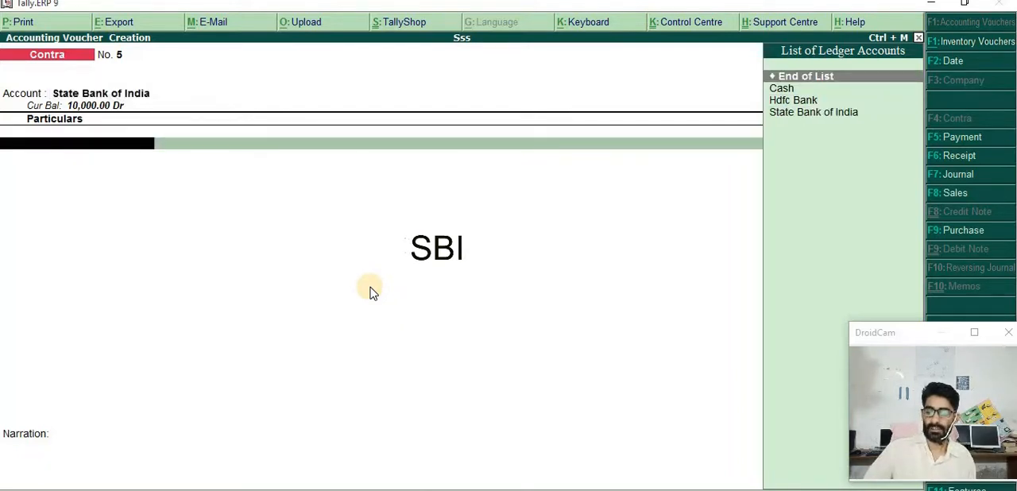
key("Down")
key("Down")
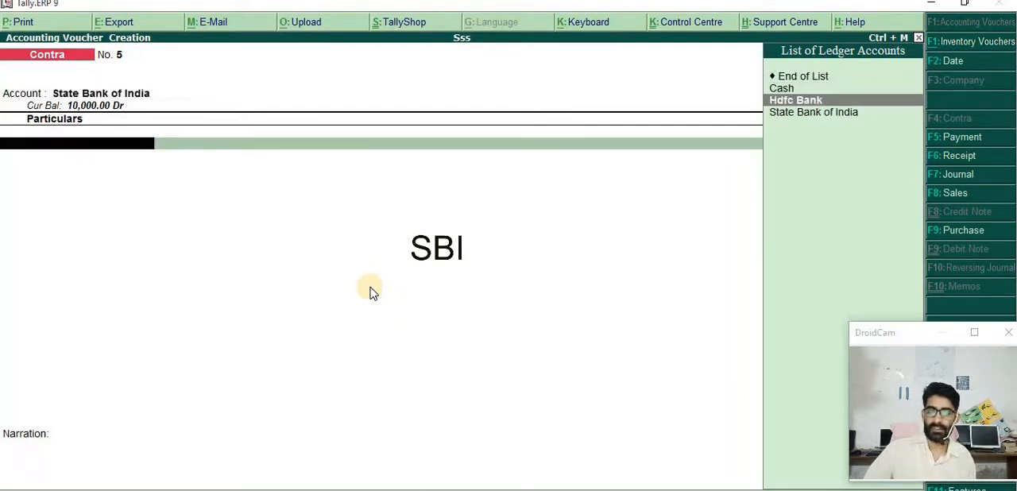
key("Return")
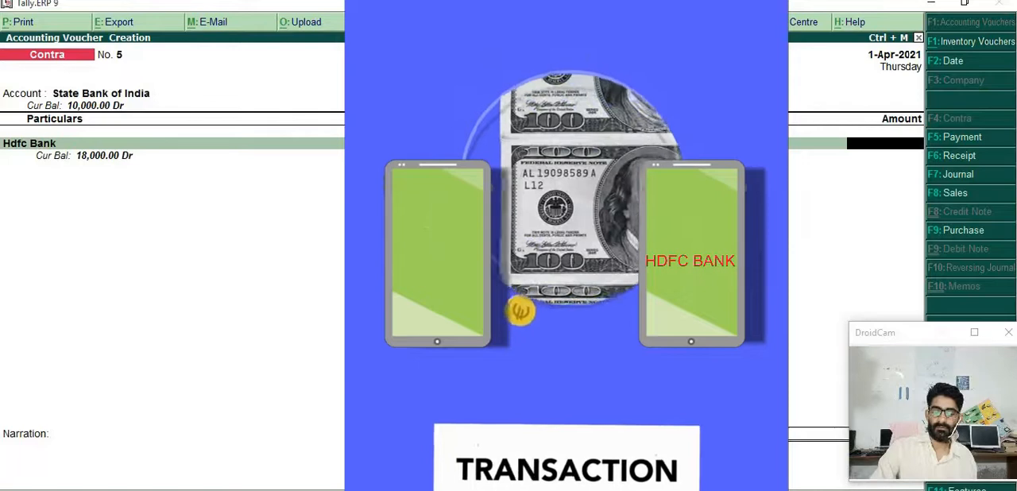
Enter 100000 as the Hdfc Bank amount and accept its Cheque allocation without cheque range or instrument number
type("10000")
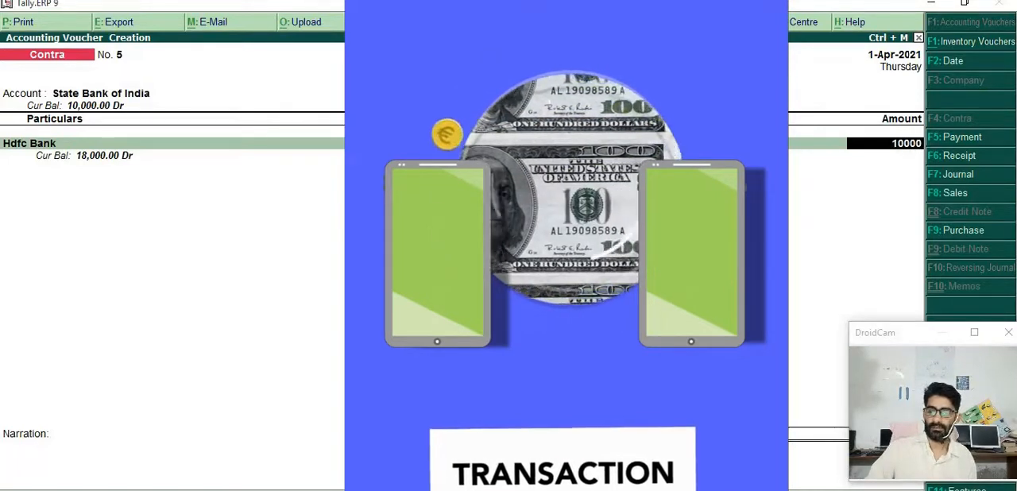
type("0")
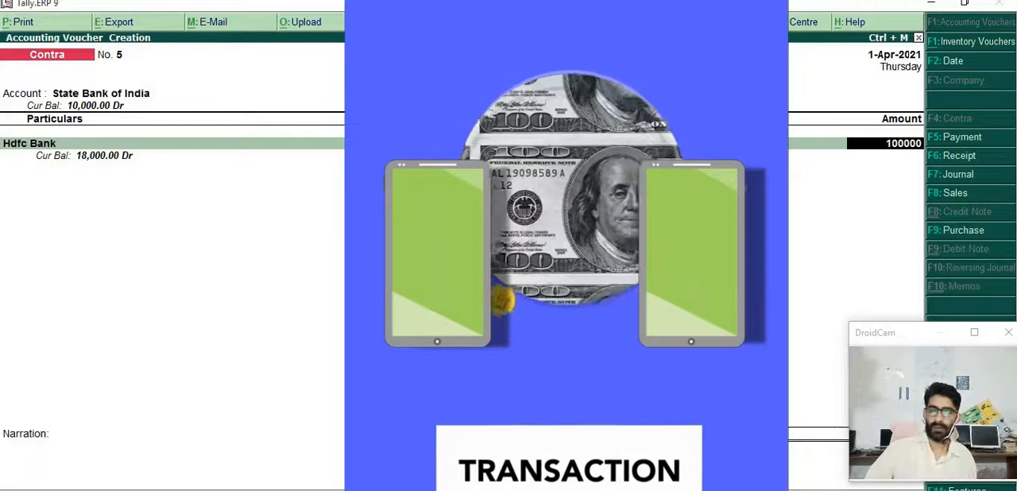
key("Return")
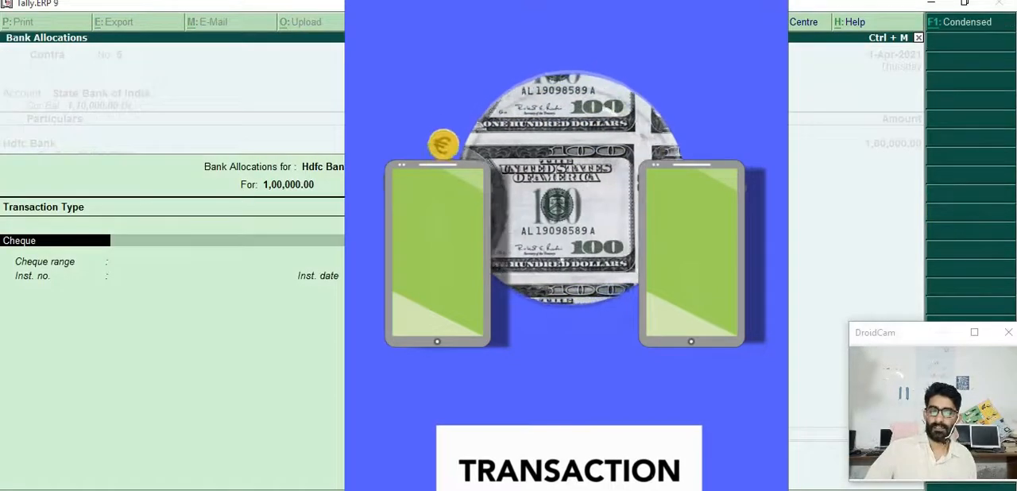
key("Return")
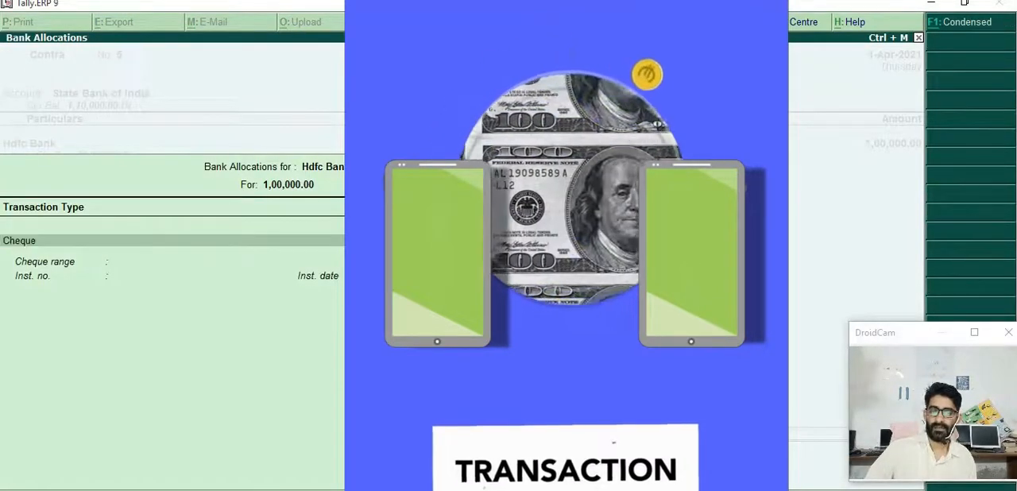
key("Return")
key("Return")
key("Return")
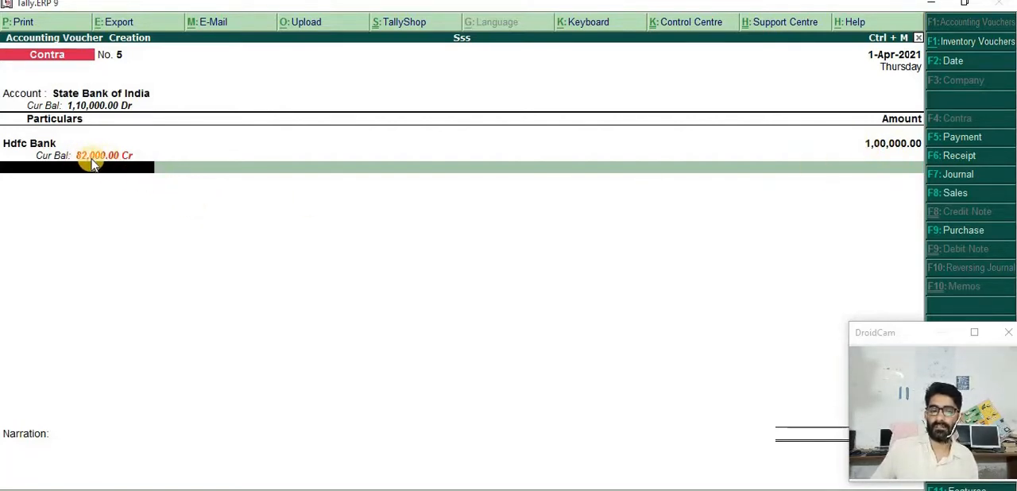
Set the Hdfc Bank amount to 10000 and accept the bank allocation again without instrument details
key("BackSpace")
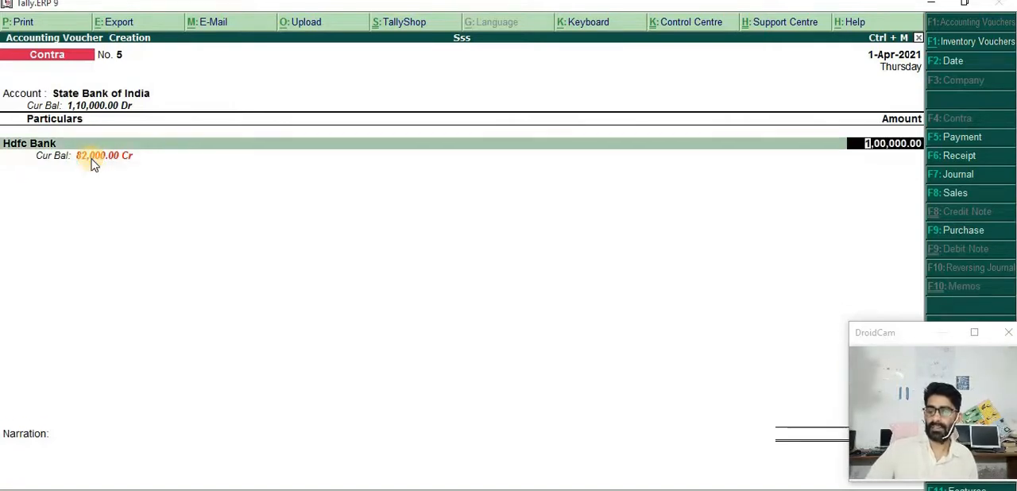
type("1")
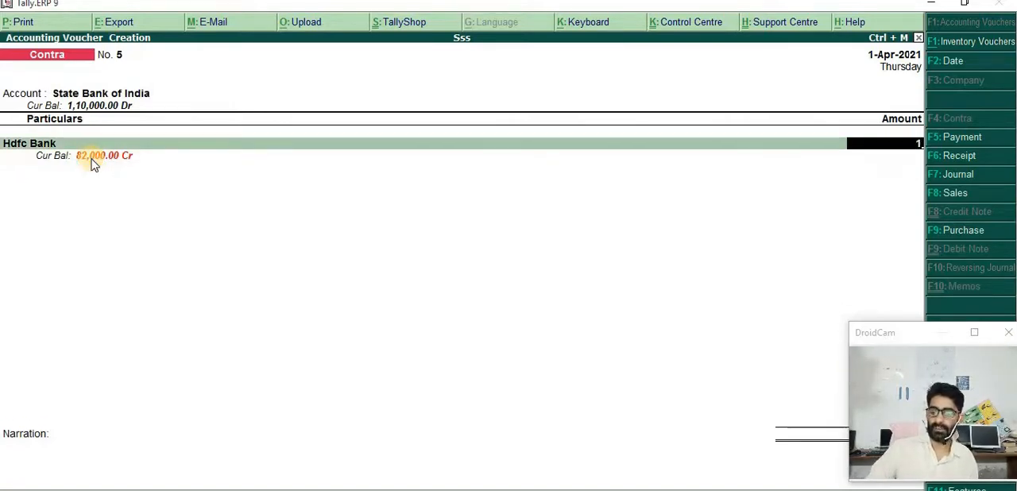
type("0000")
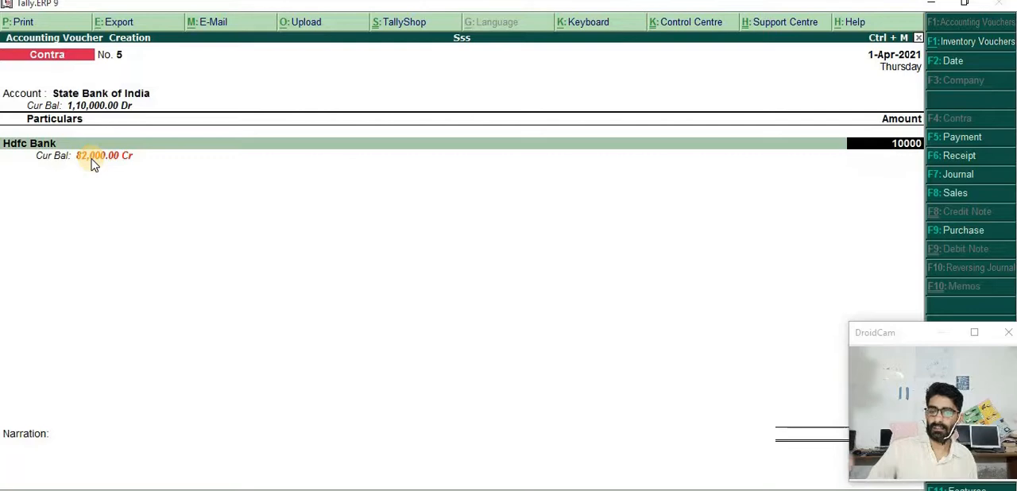
key("Return")
key("Return")
key("Return")
key("Return")
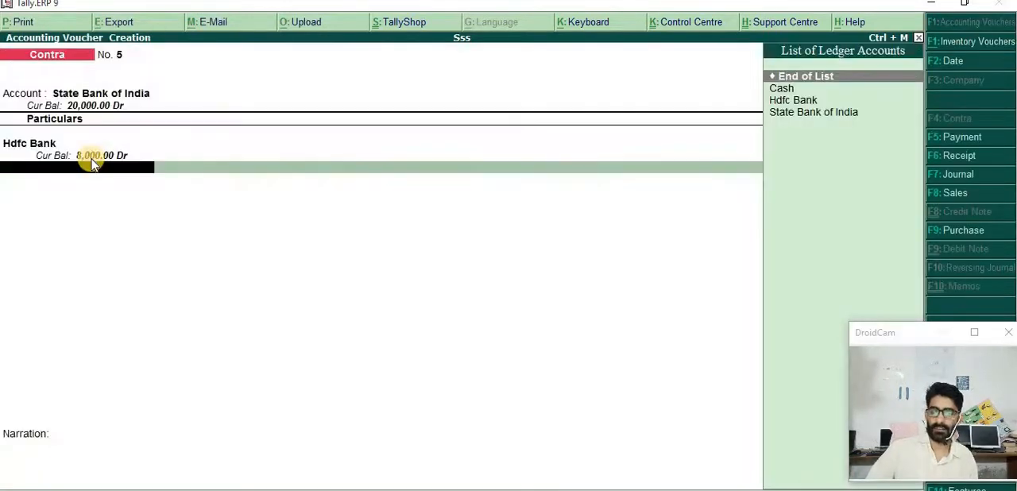
End the particulars list, leave the narration empty and save the transfer voucher from Hdfc Bank to State Bank of India
key("Return")
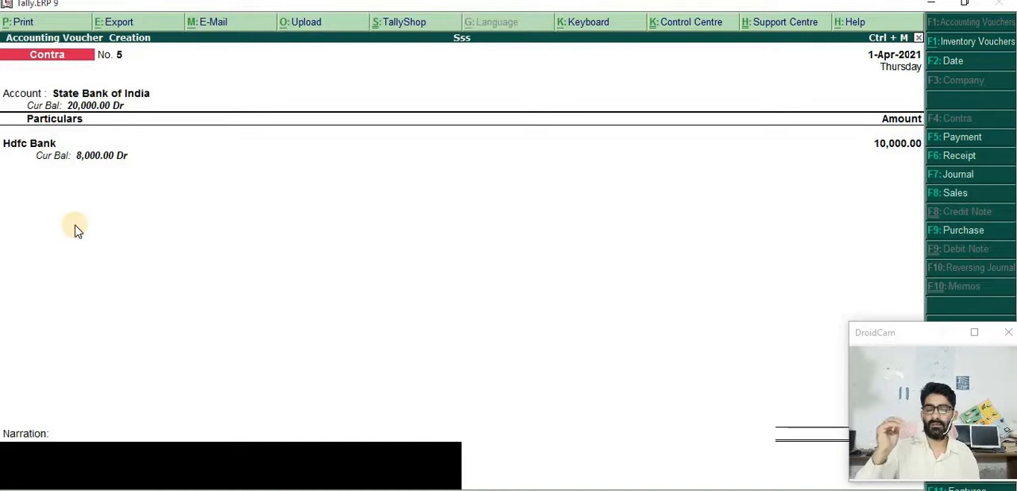
key("Return")
key("Return")
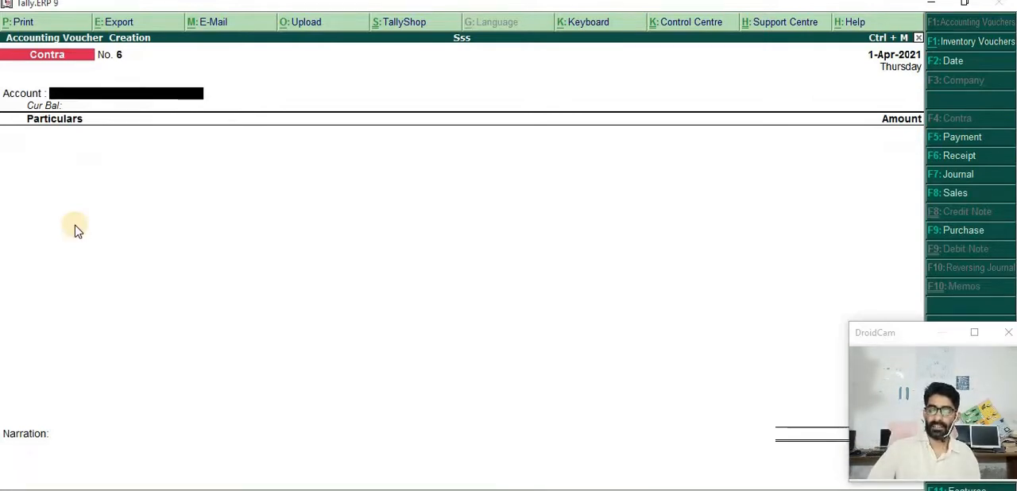
Fill the new contra voucher with account Hdfc Bank and particulars State Bank of India for 10000
key("Return")
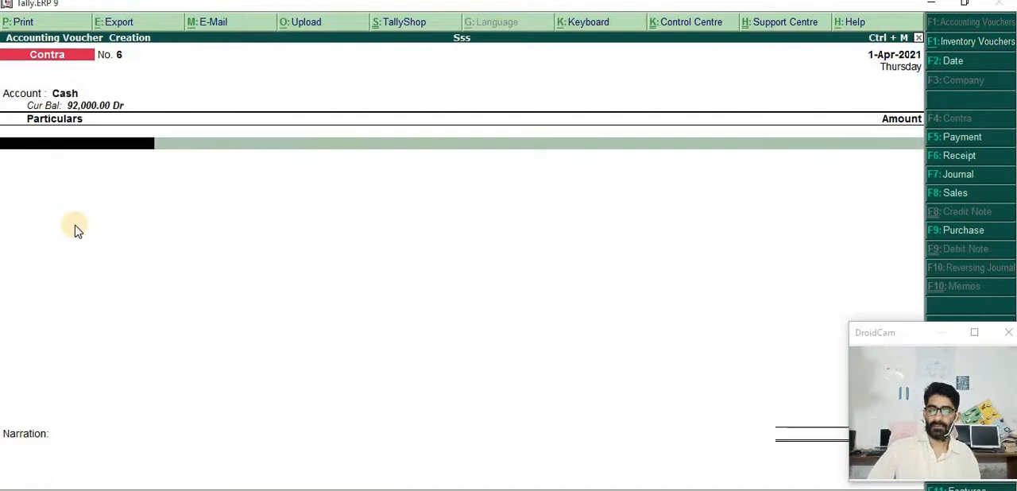
key("BackSpace")
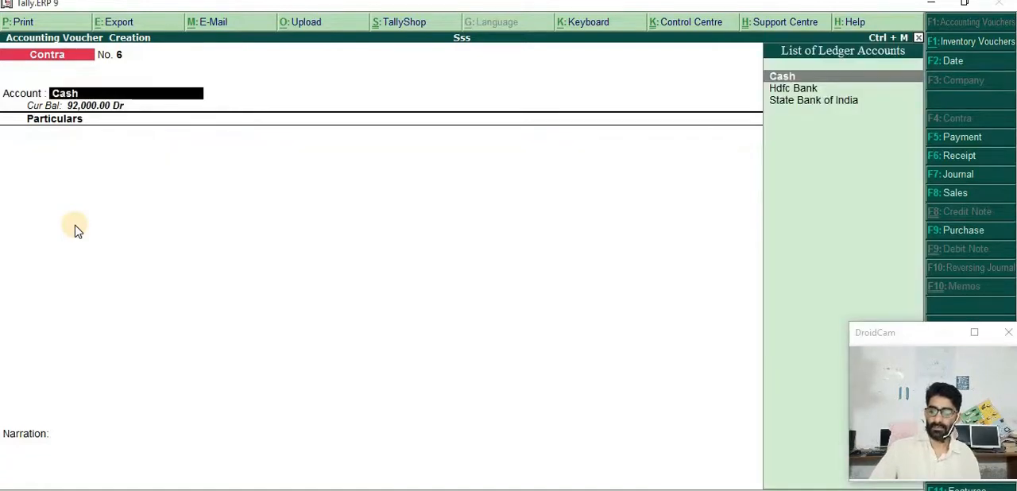
key("Down")
key("Return")
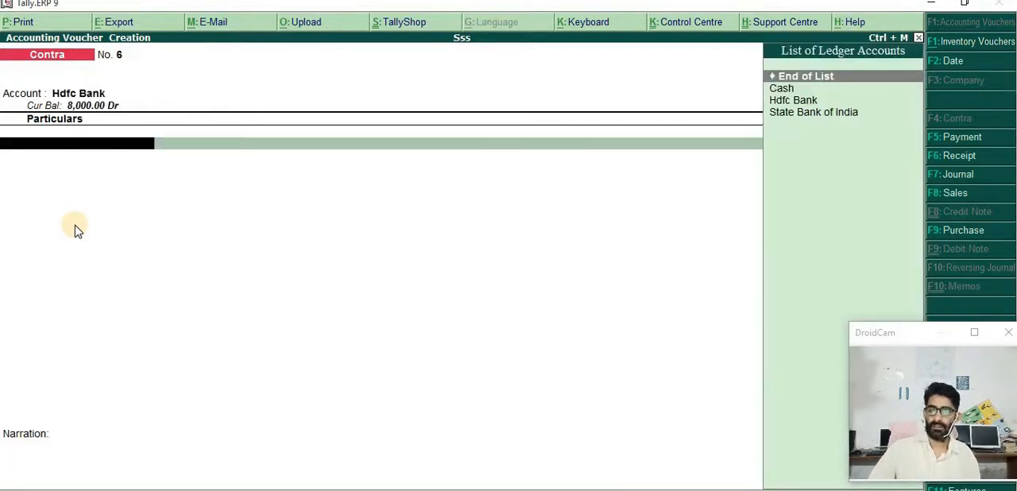
key("Down")
key("Down")
key("Down")
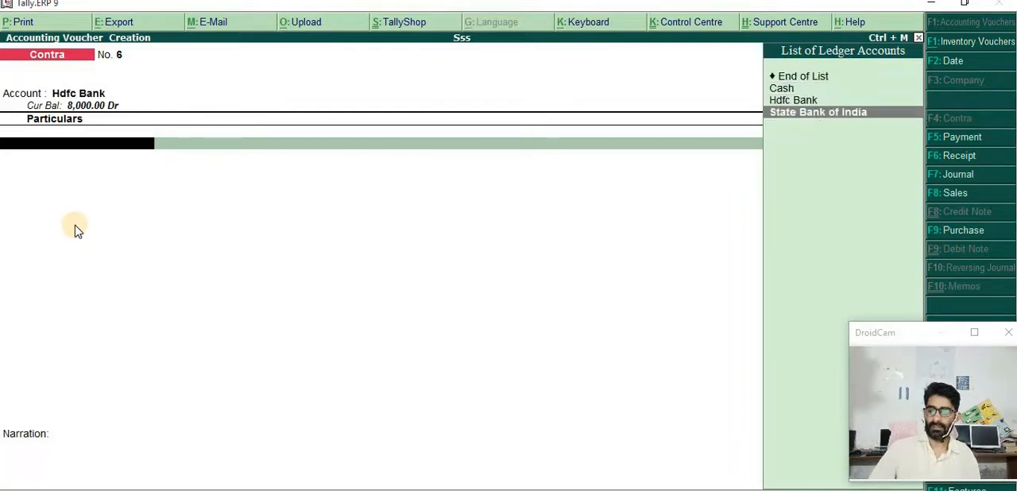
key("Return")
type("10000")
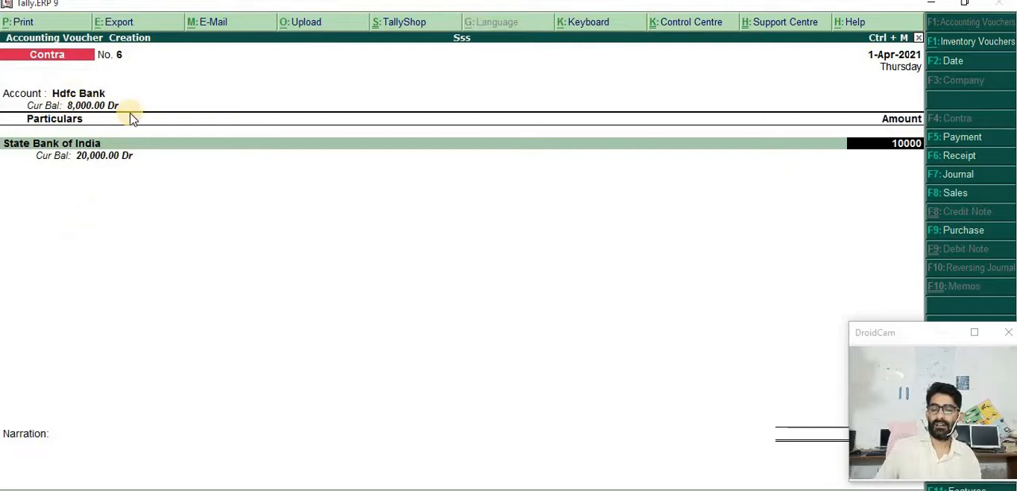
Accept the State Bank of India allocation without entering bank details and finish the particulars
key("Return")
key("Return")
key("Return")
key("Return")
Leave the narration empty and save the transfer voucher from State Bank of India to Hdfc Bank
key("Return")
key("Return")
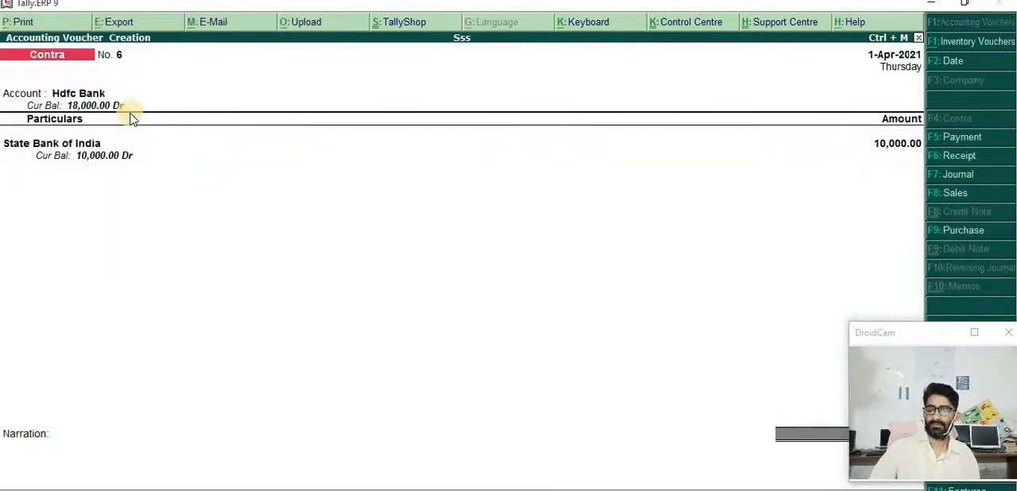
key("Return")
key("Return")
key("Return")
key("Return")
key("Return")
key("Return")
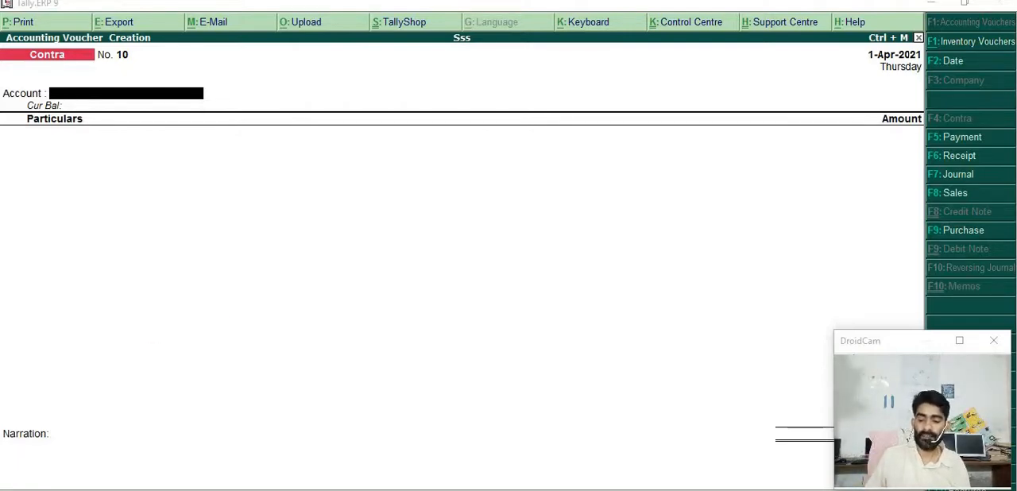
Switch to the browser to review the Cr/Dr asset rules diagram for contra entries, and return to Tally.ERP 9
key("alt+Tab")
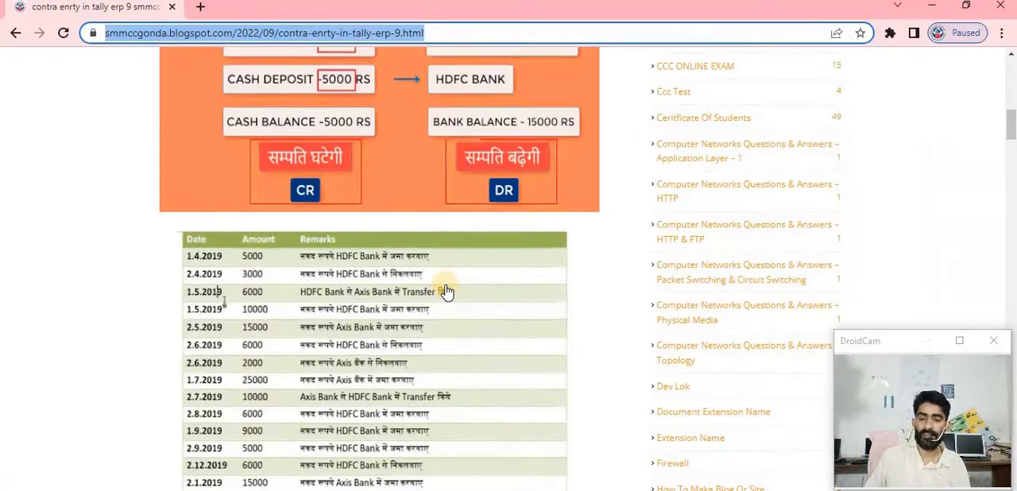
scroll(447, 292, "up", 2)
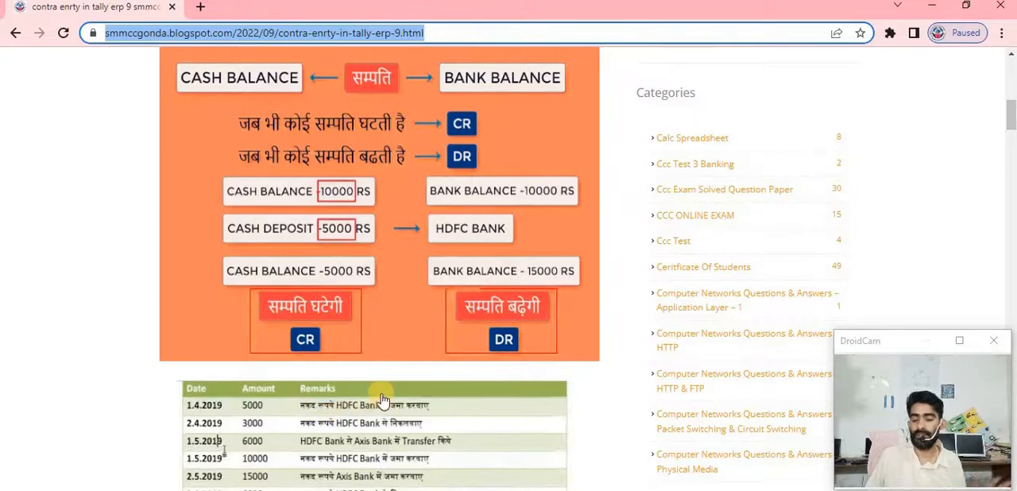
key("alt+Tab")
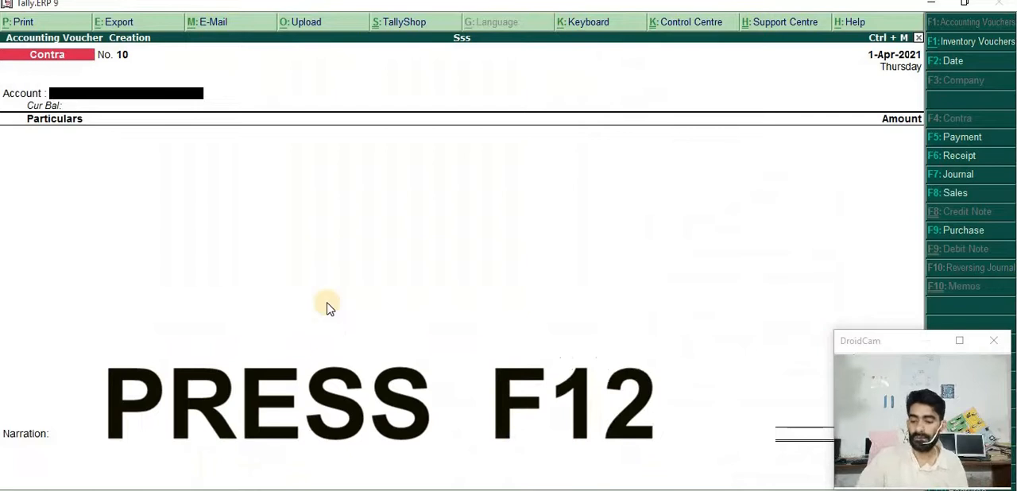
Turn off single entry mode for payment/receipt/contra vouchers in the contra configuration, keep Cr/Dr instead of To/By, and save the settings
key("F12")
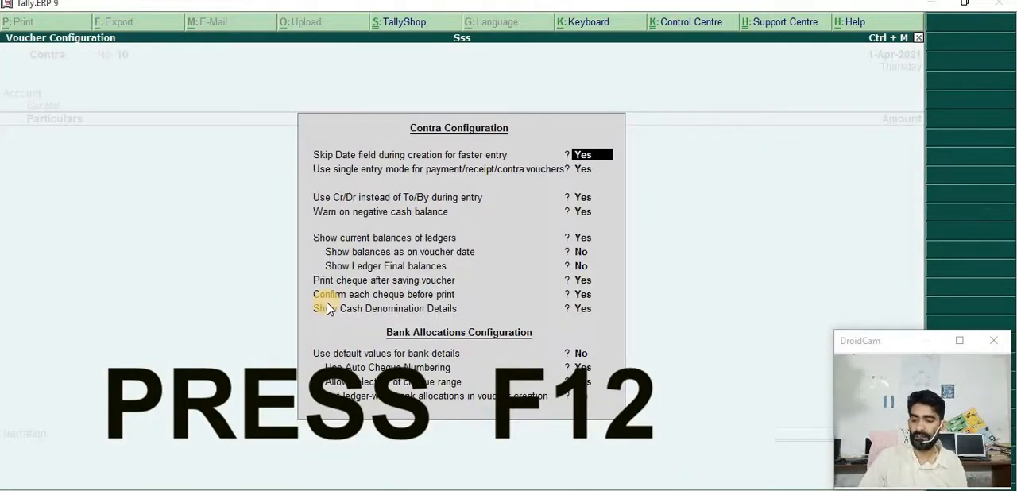
key("Return")
type("n")
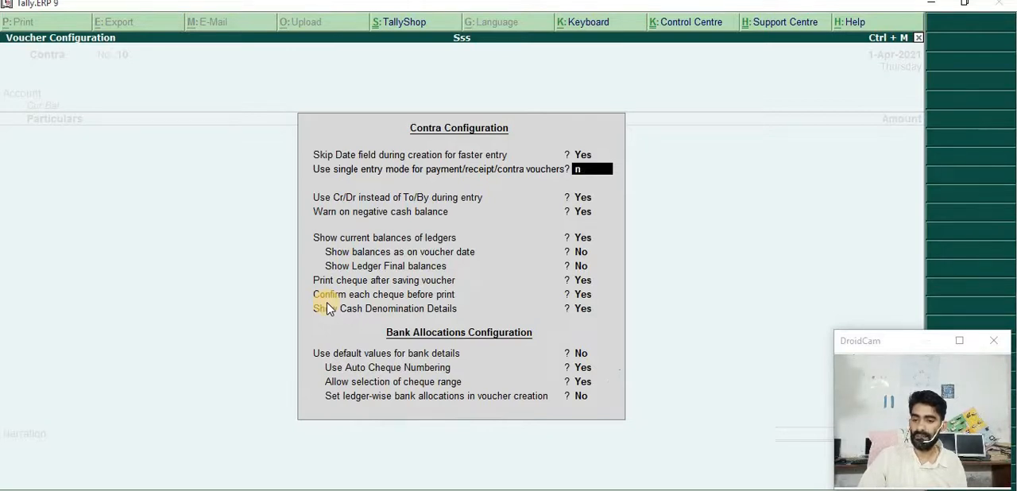
key("Return")
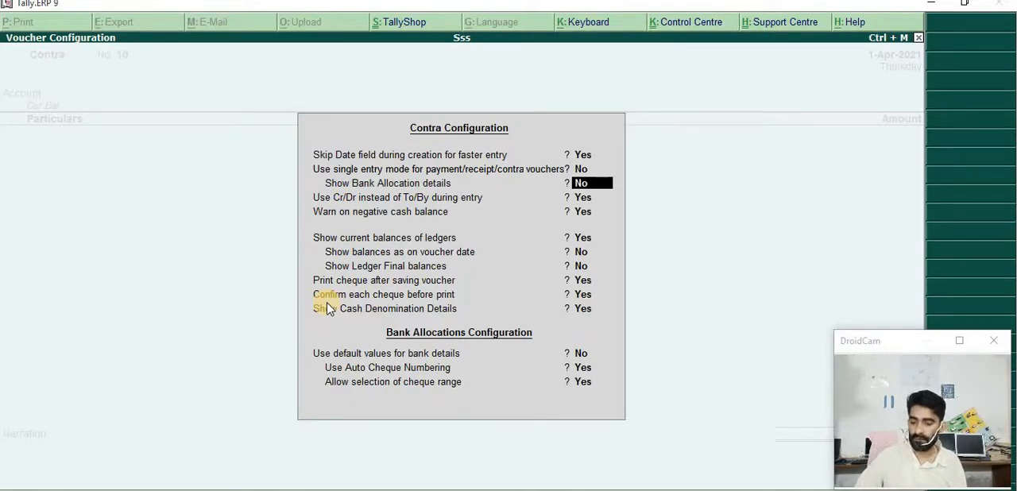
key("Return")
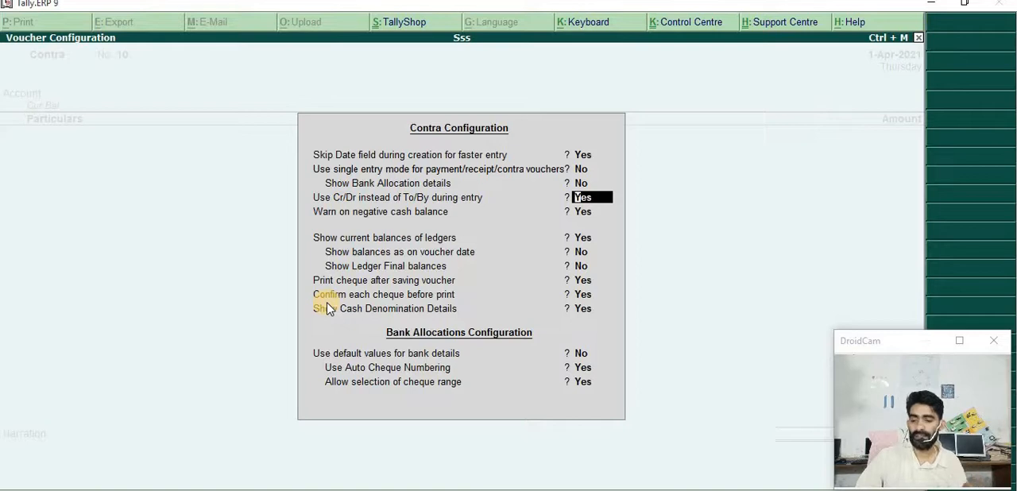
key("Return")
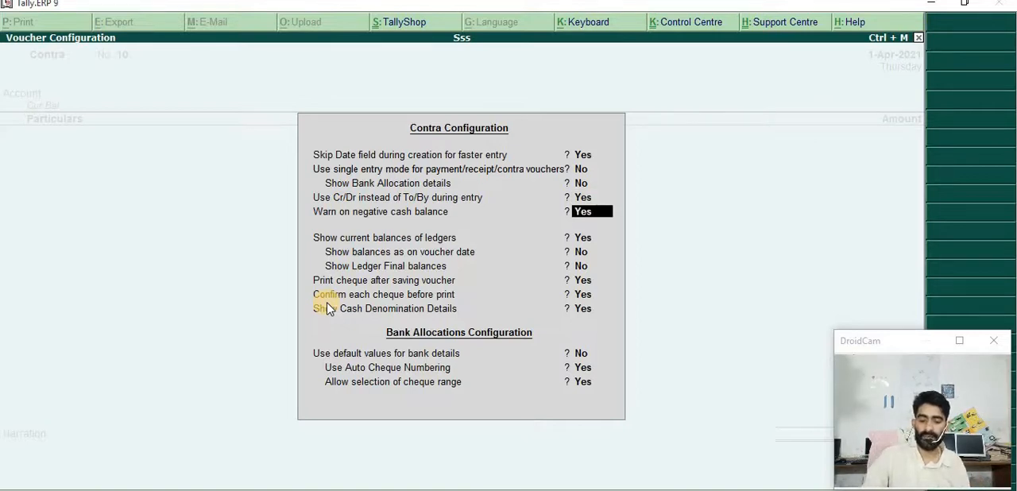
key("ctrl+a")
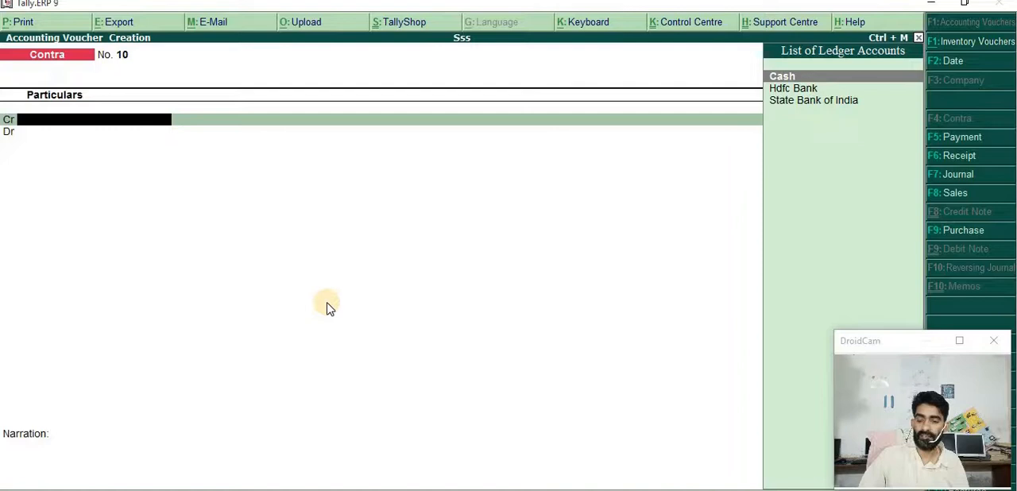
Credit Cash for 5000 in the contra voucher, with Hdfc Bank as the debit ledger
key("Return")
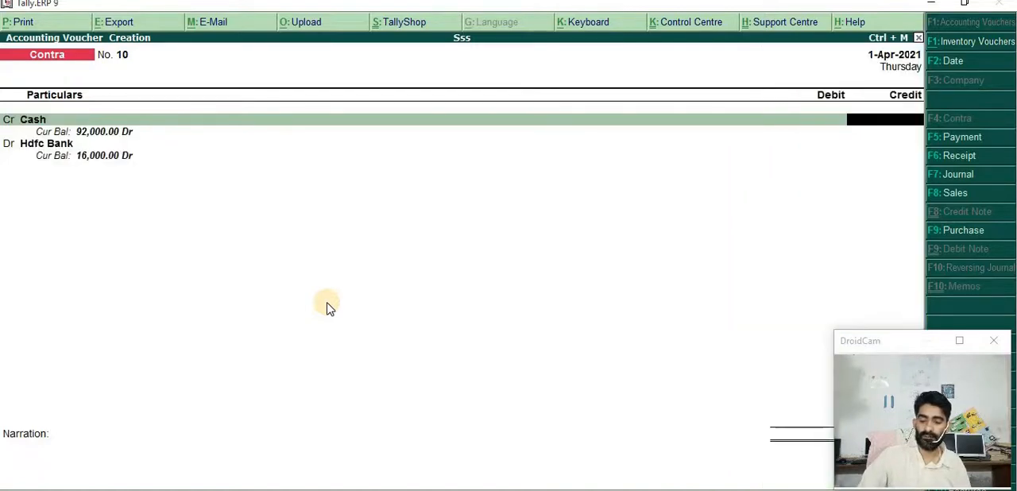
type("5")
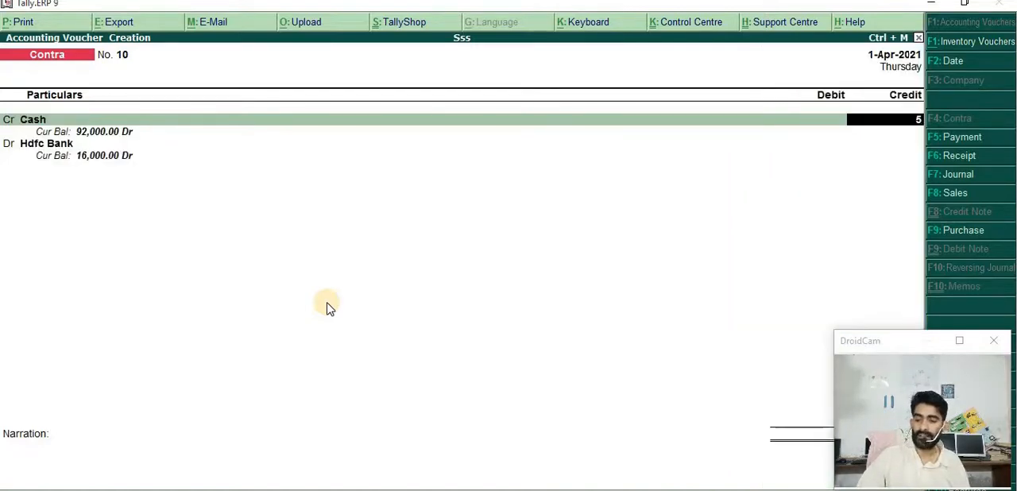
key("Return")
key("Return")
key("Up")
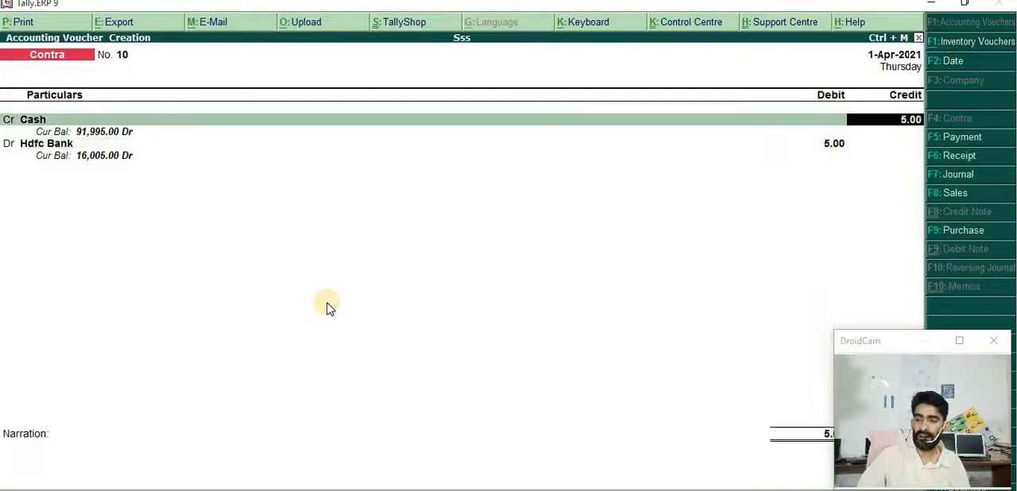
type("5000")
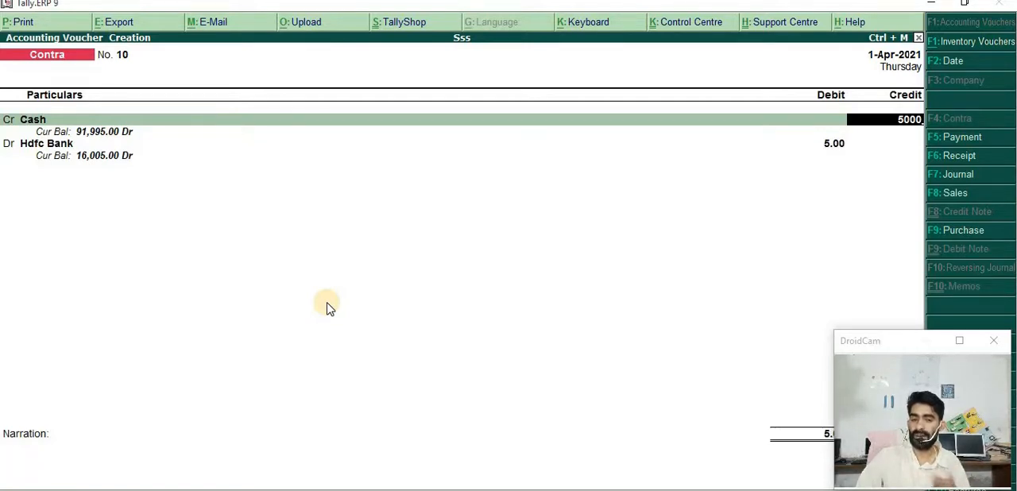
key("Return")
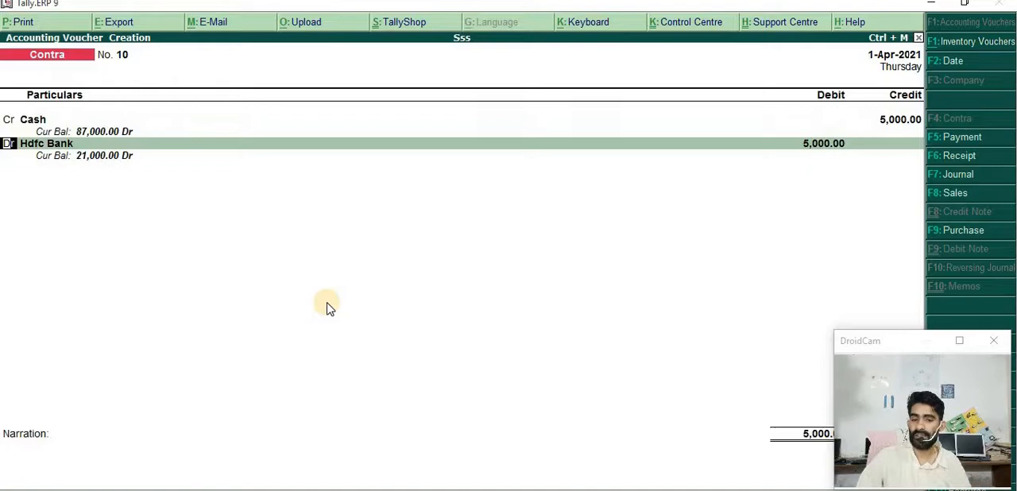
Accept the Hdfc Bank debit of 5000 and enter cash denominations of two 2000 notes and two 500 notes
key("Return")
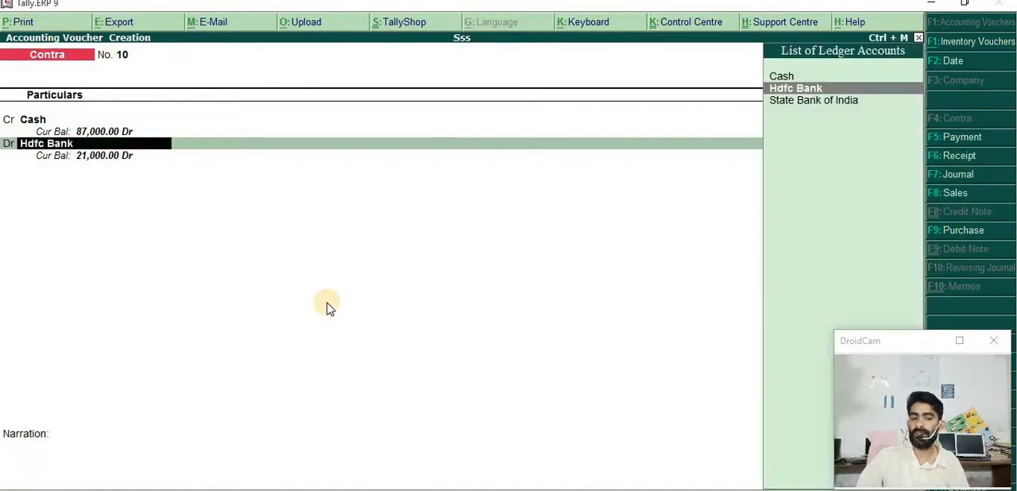
key("Return")
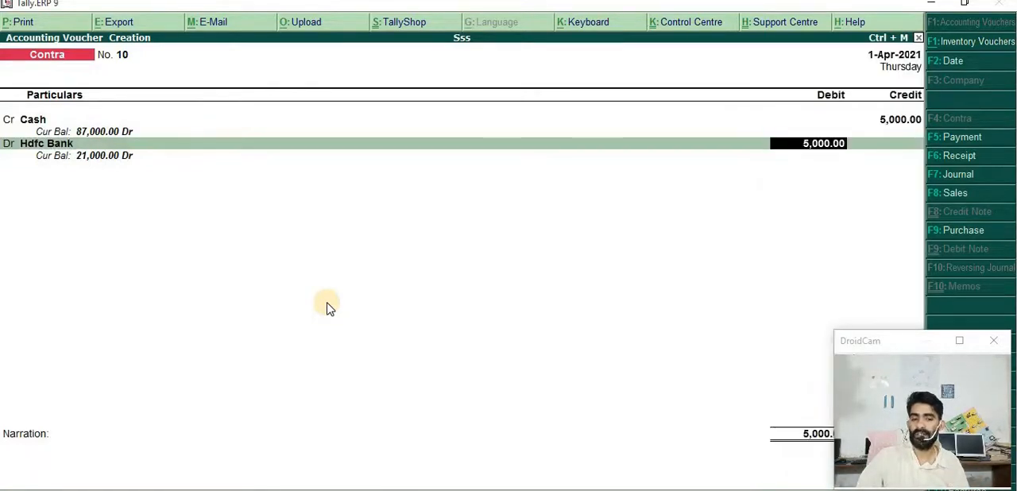
key("Return")
key("Return")
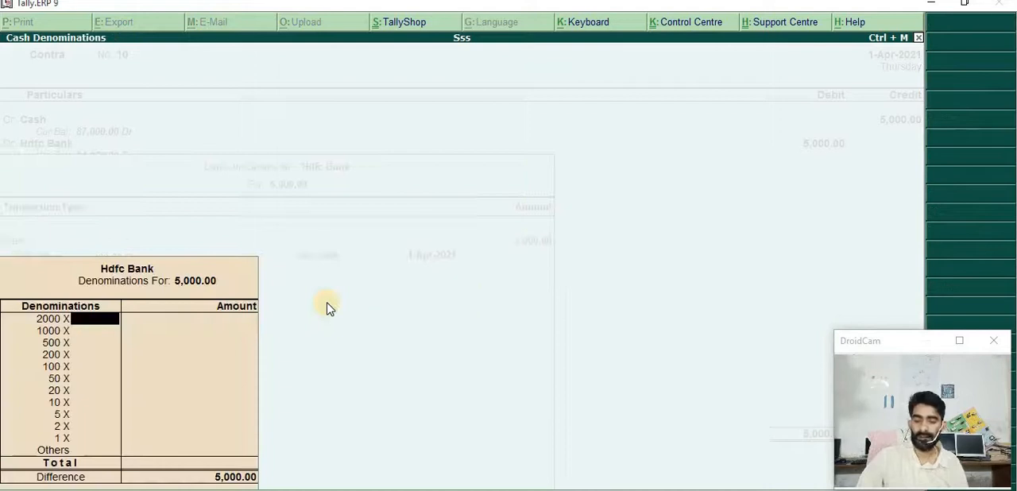
type("2")
key("Return")
key("Return")
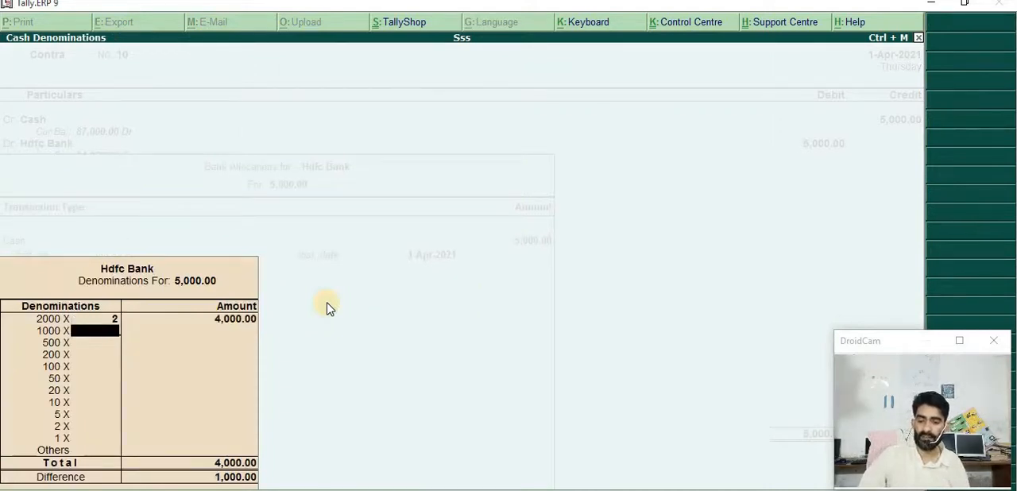
type("2")
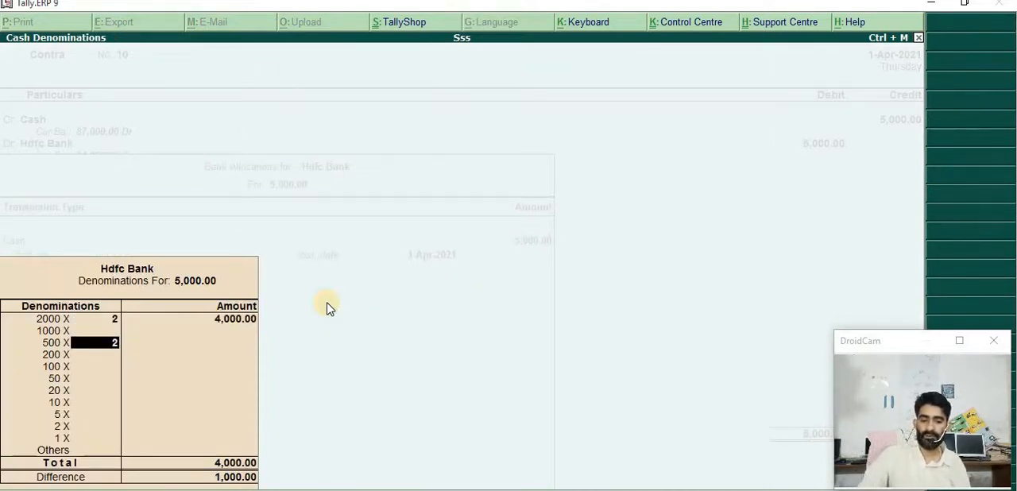
key("Return")
Leave the bank details and narration empty and save the cash deposit voucher to Hdfc Bank
key("Return")
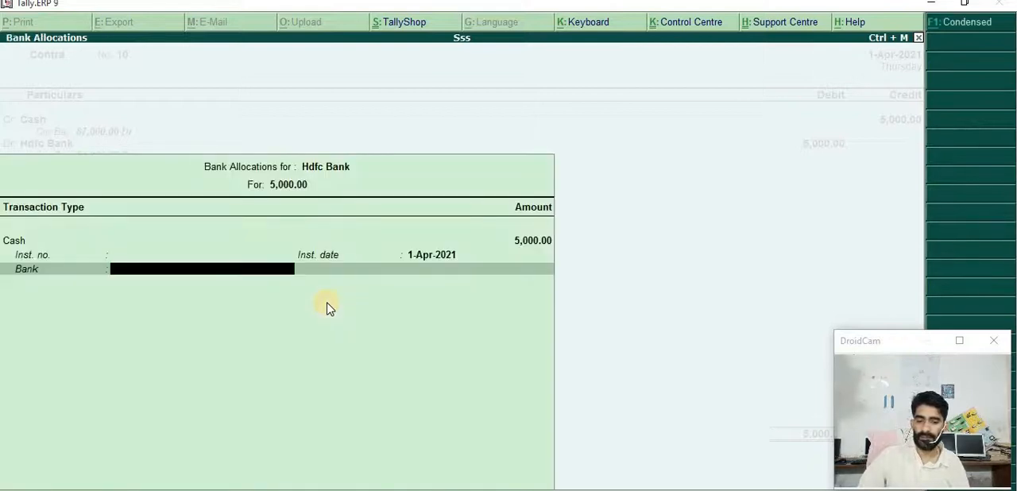
key("Return")
key("Return")
key("Return")
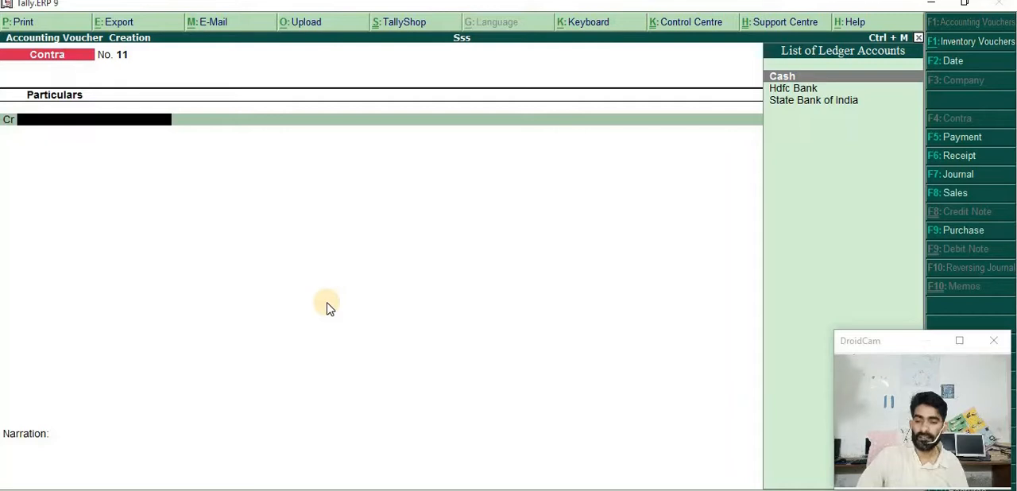
Credit Hdfc Bank for 5000 in the new contra voucher and accept the Cheque allocation without instrument details
key("Down")
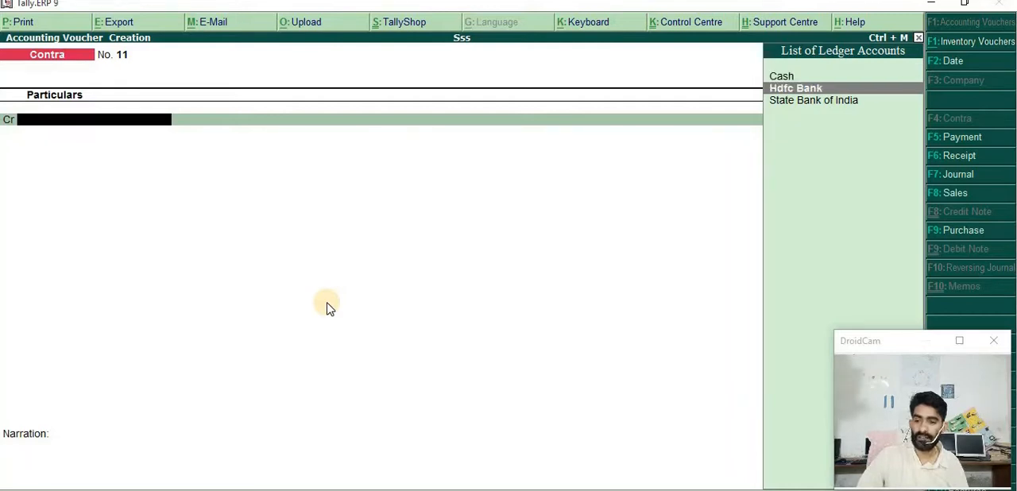
key("Return")
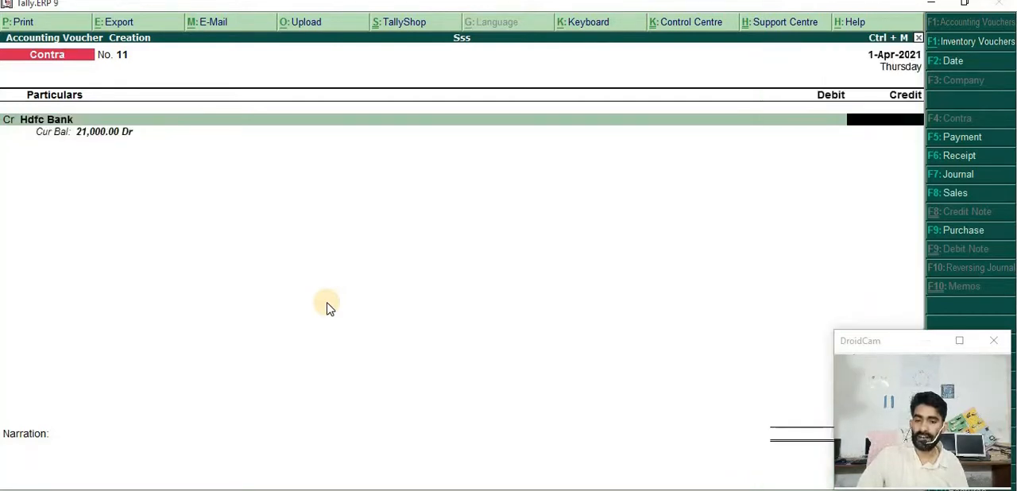
type("5000")
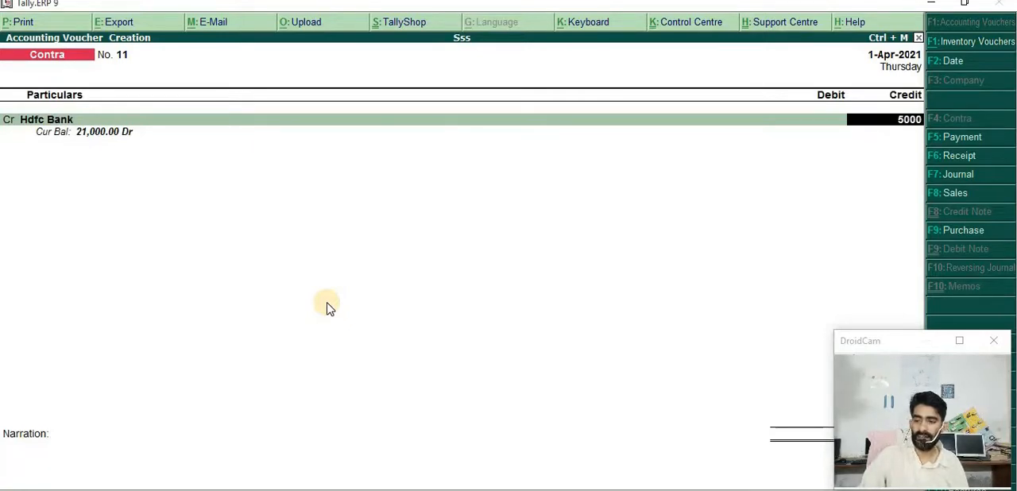
key("Return")
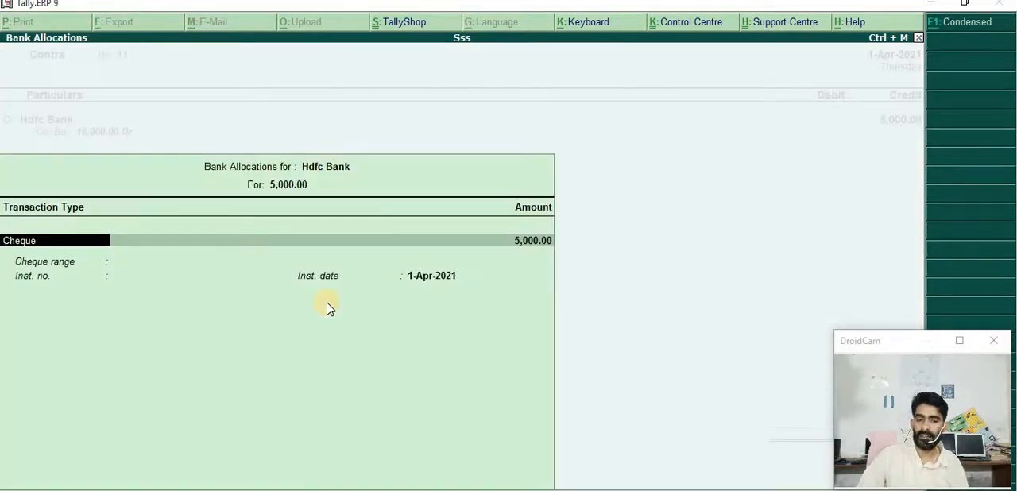
key("Return")
Debit Cash for 5000 instead of State Bank of India and save the withdrawal voucher without narration
key("Return")
key("Return")
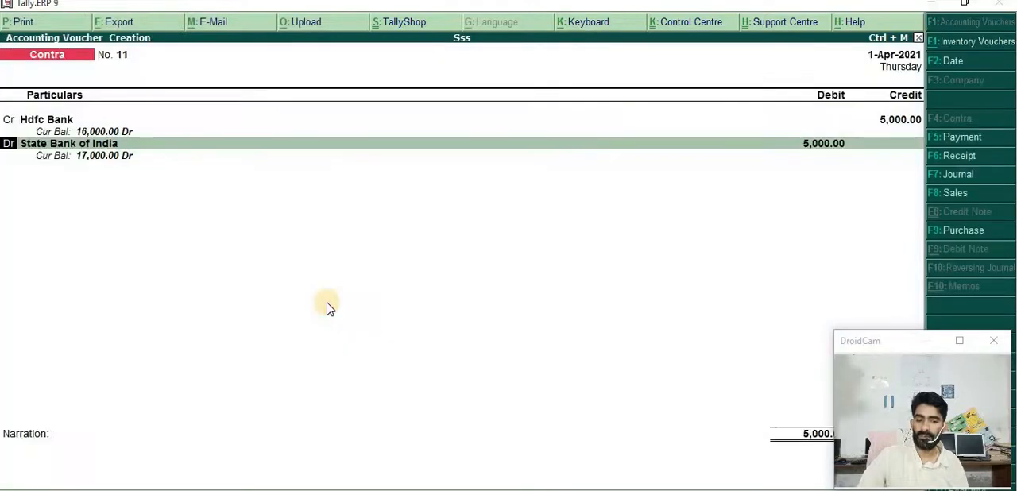
key("Return")
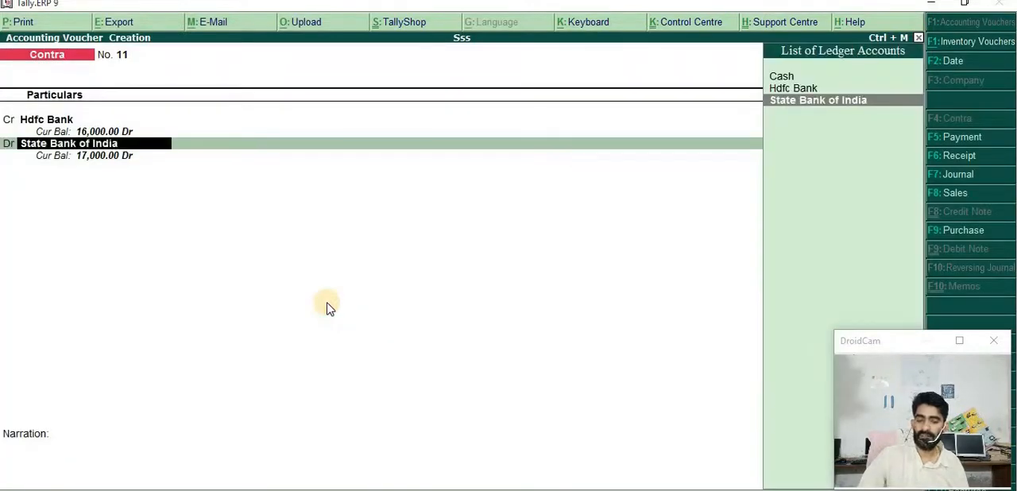
key("Up")
key("Up")
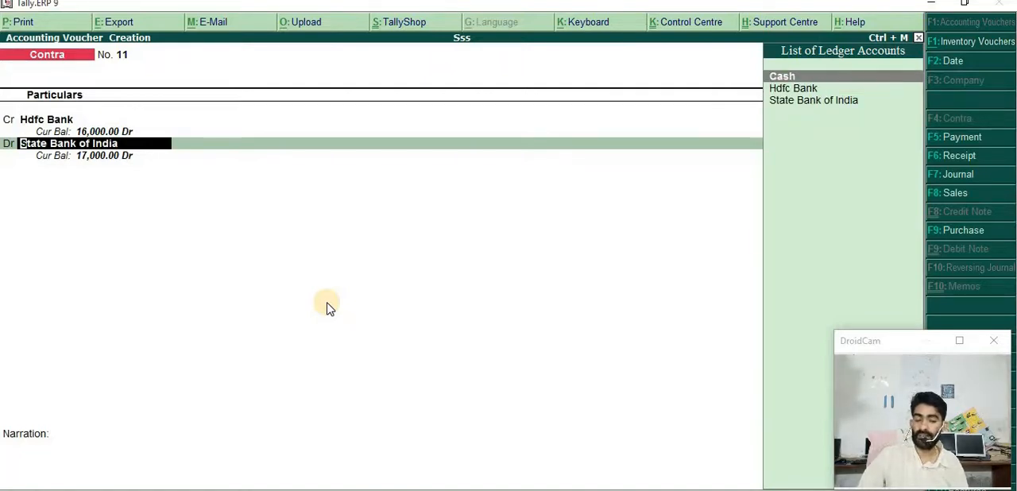
key("Return")
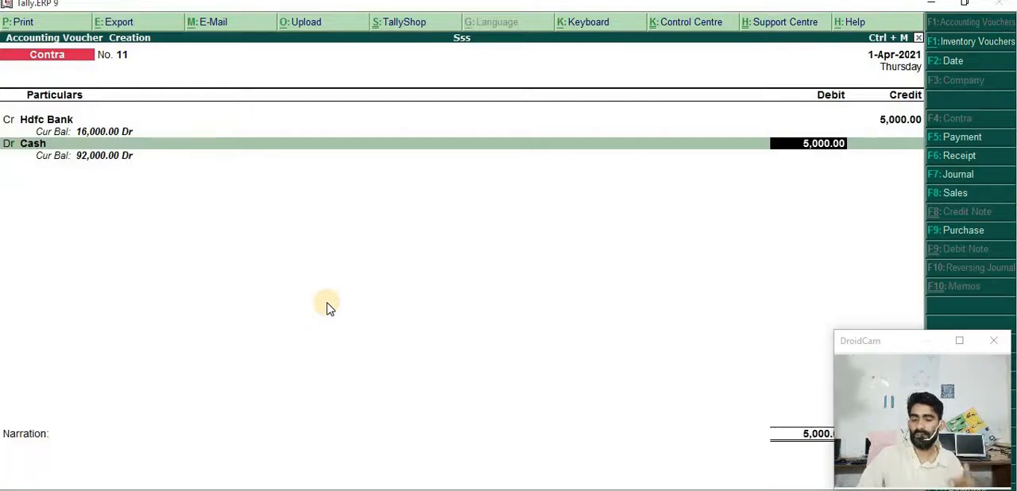
key("Return")
key("Return")
key("Return")
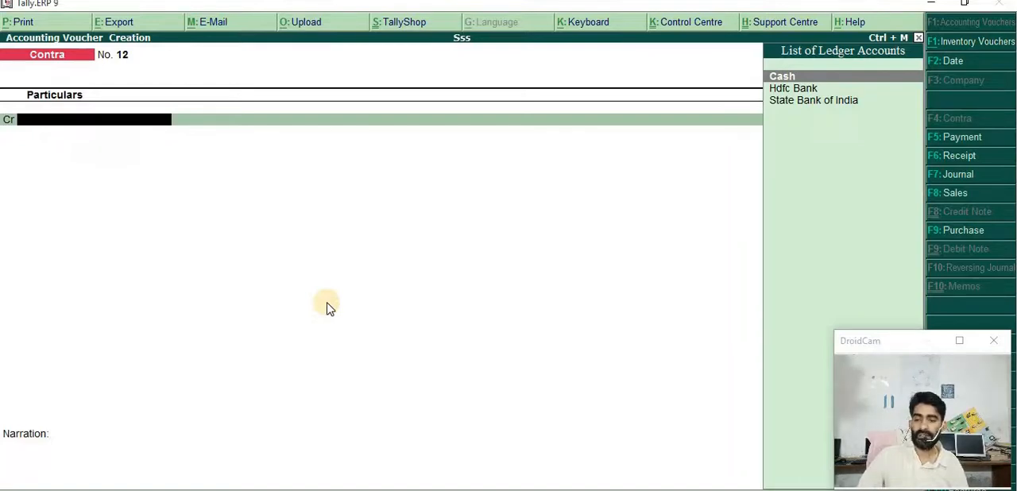
Credit Hdfc Bank for 2000 in the new contra voucher, accepting the Cheque allocation with cheque range Not Applicable
key("Down")
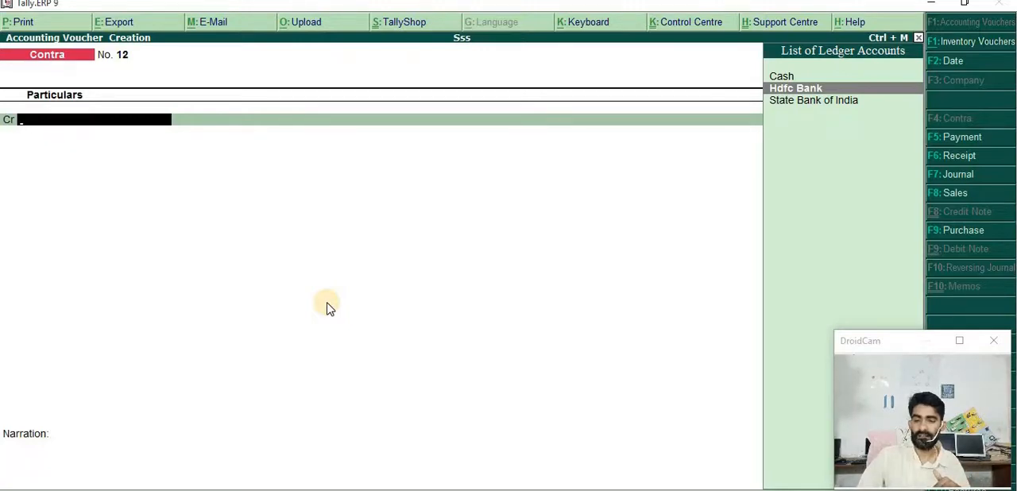
key("Return")
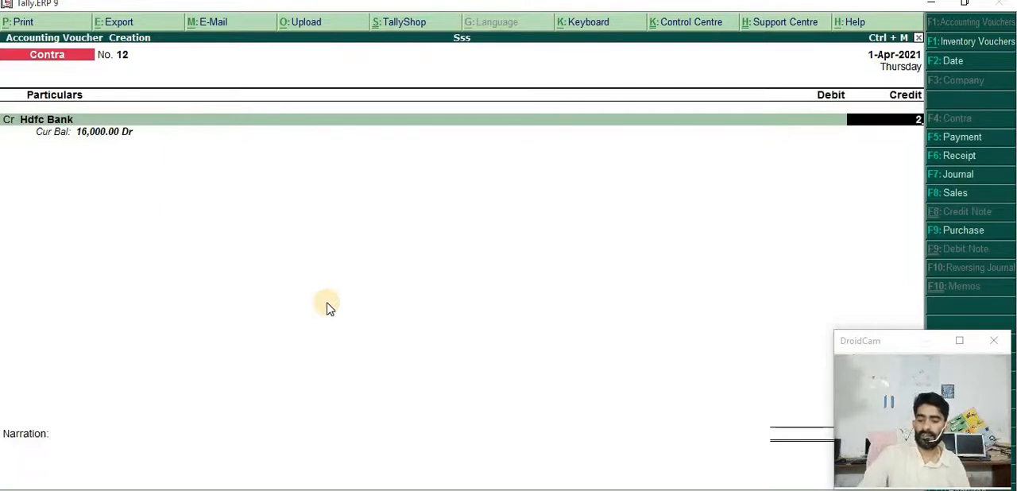
type("2000")
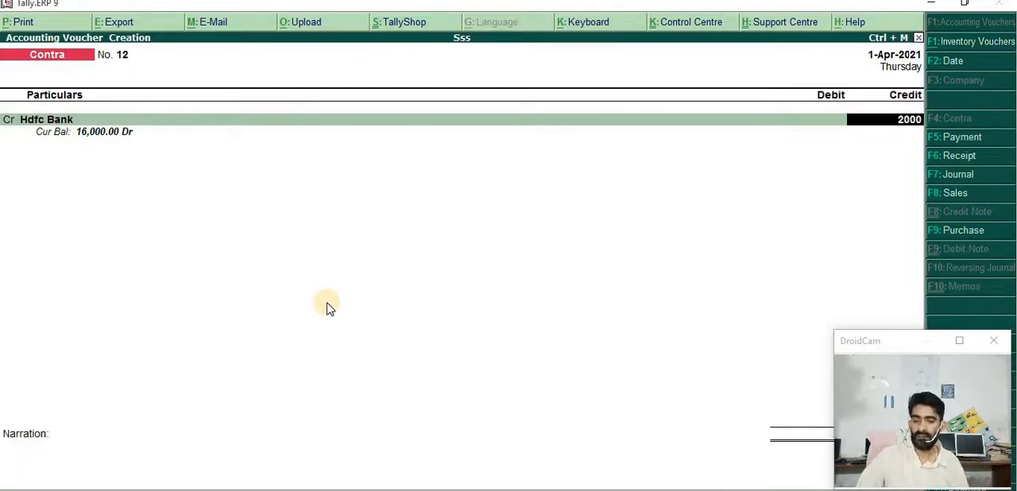
key("Return")
key("Return")
key("Return")
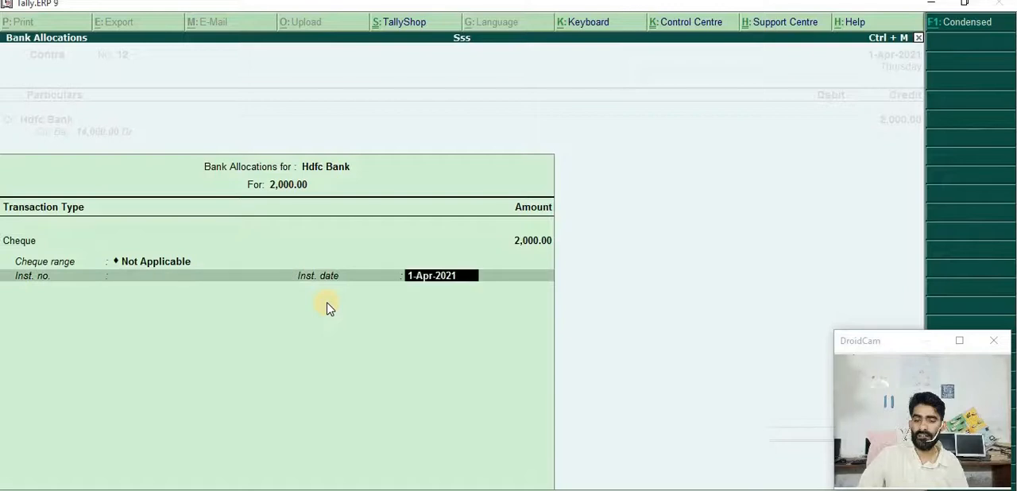
key("Return")
key("Return")
key("Return")
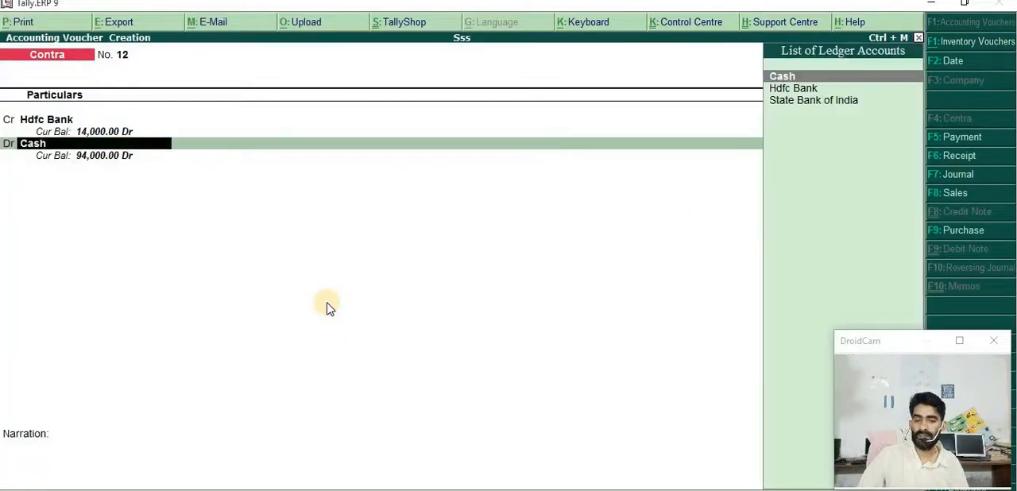
Debit State Bank of India for 2000 with its default bank allocation and save the transfer voucher without narration
key("Down")
key("Down")
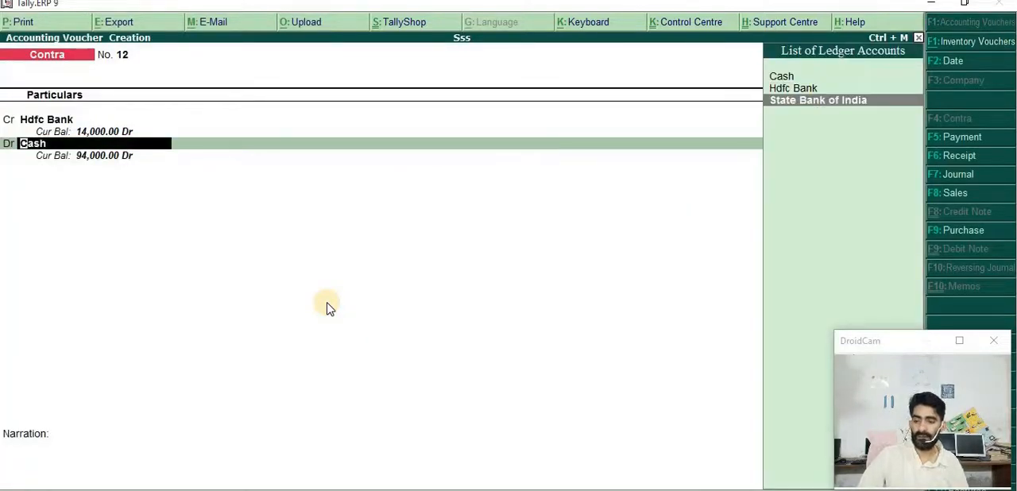
key("Return")
key("Return")
key("Return")
key("Return")
key("Return")
key("Return")
key("Return")
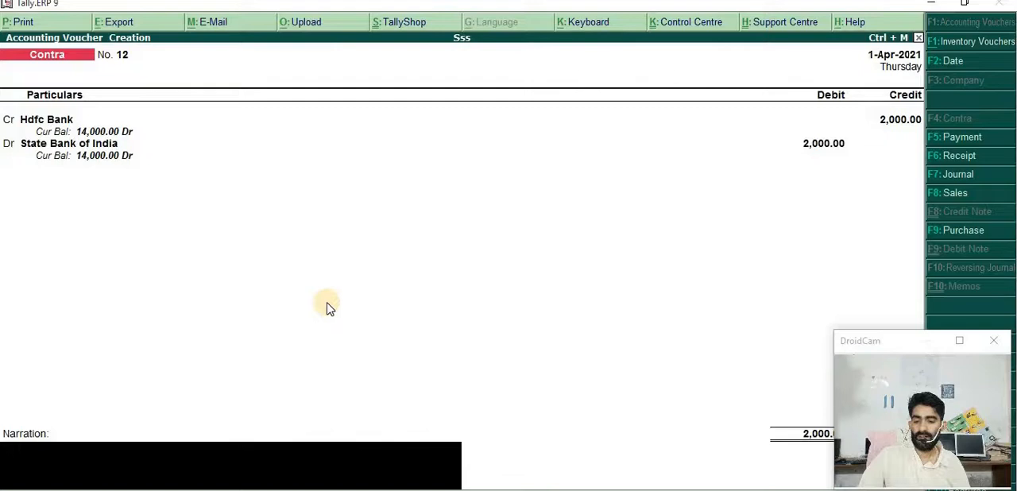
key("Return")
key("Return")
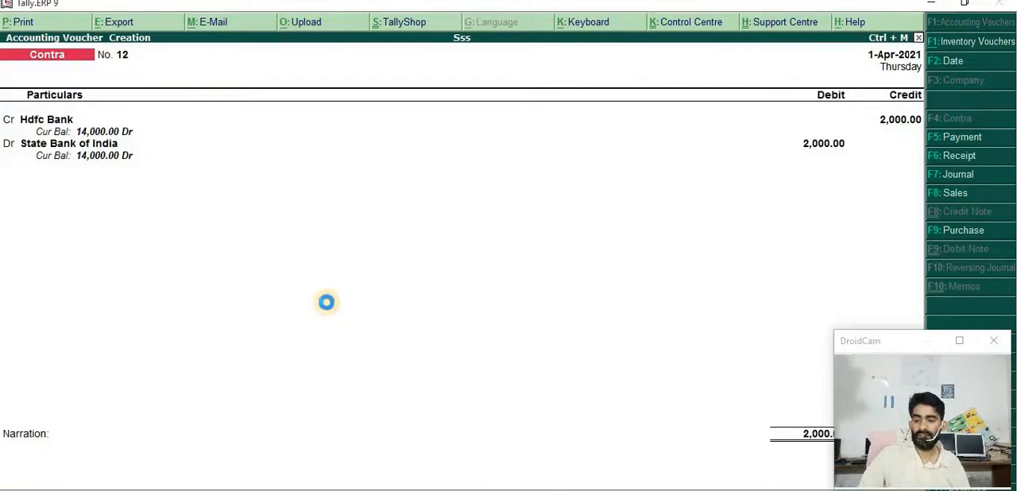